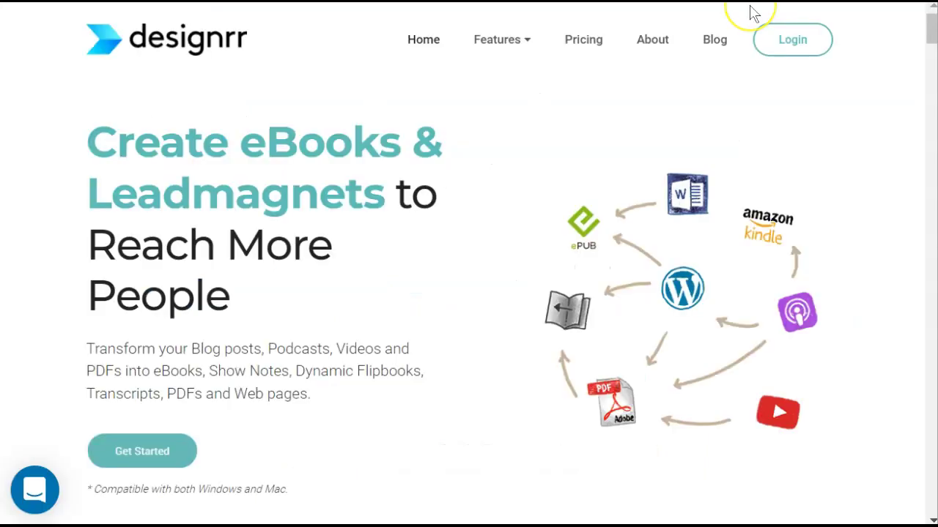
# Step: Open Designrr's About page and select 'April of 2016' in its company paragraph
pyautogui.click(641, 43)
pyautogui.moveTo(280, 416); pyautogui.dragTo(344, 416)
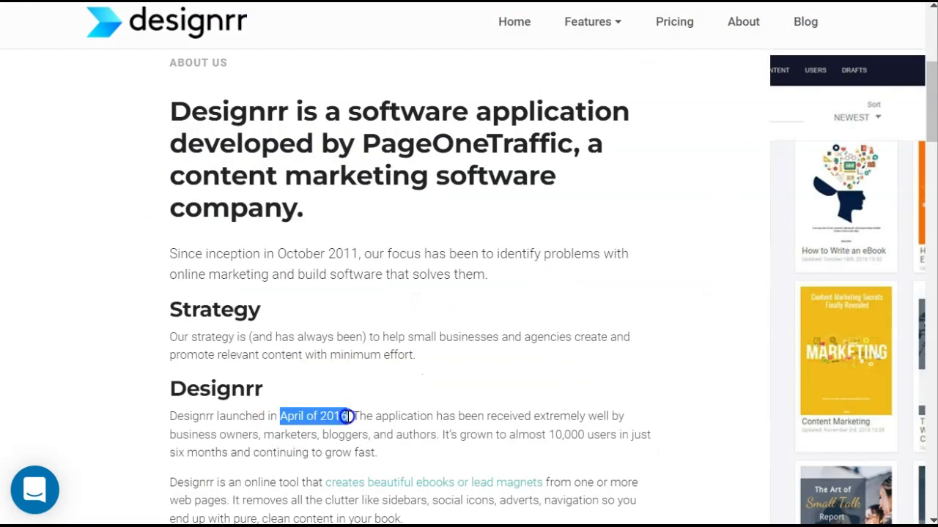
pyautogui.scroll(-8, 432, 410)
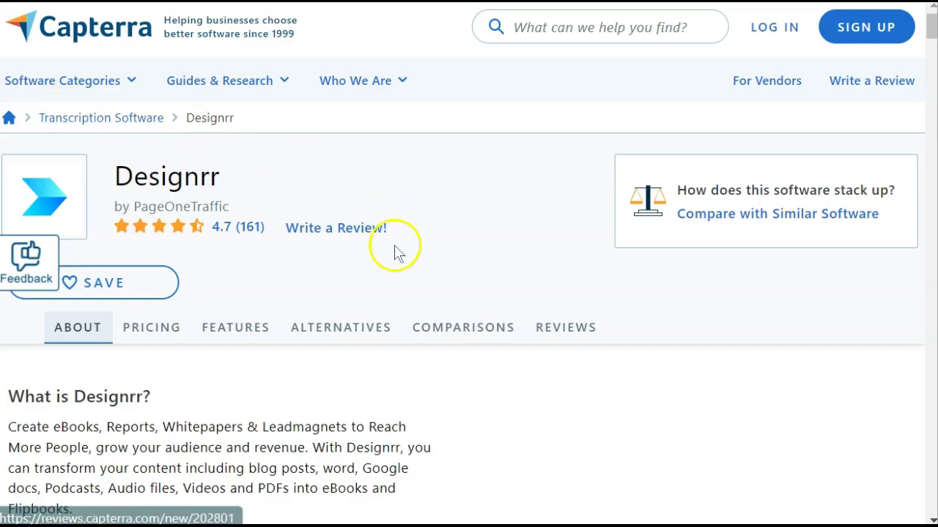
pyautogui.scroll(-4, 419, 312)
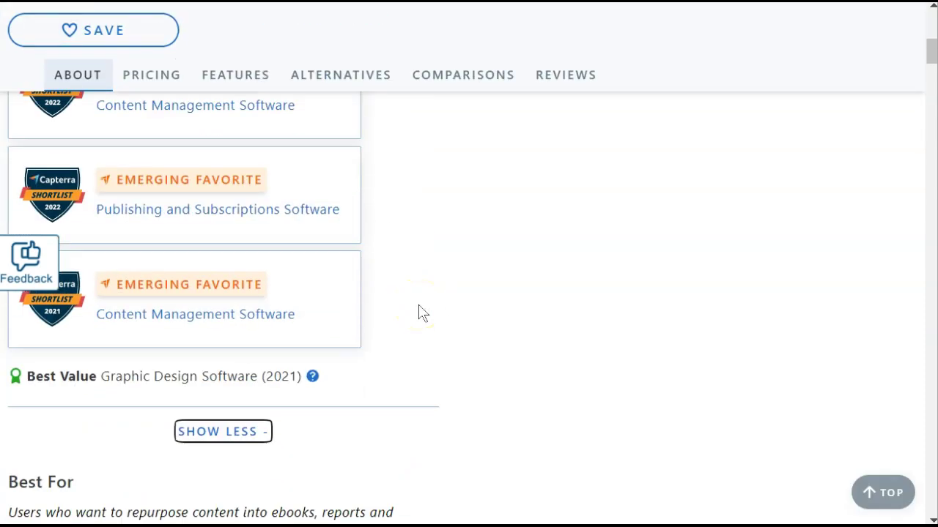
pyautogui.scroll(1, 36, 498)
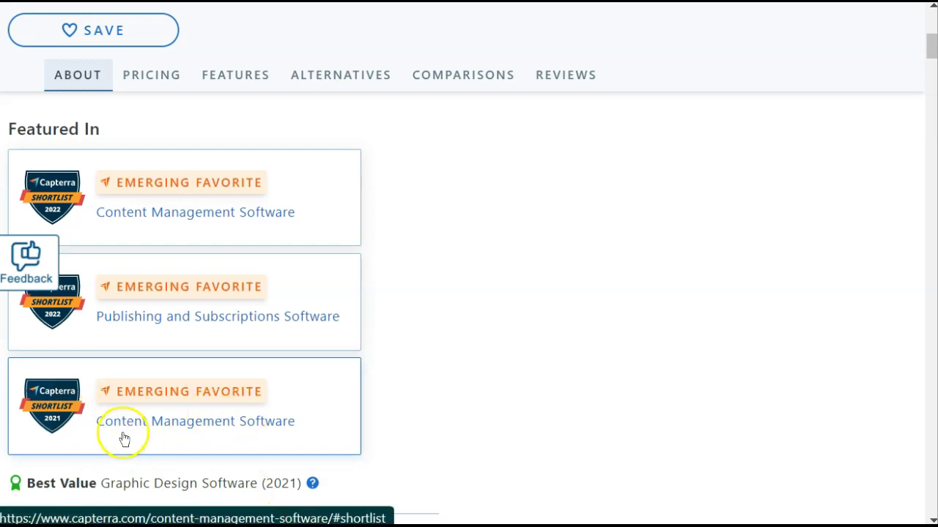
pyautogui.scroll(5, 293, 436)
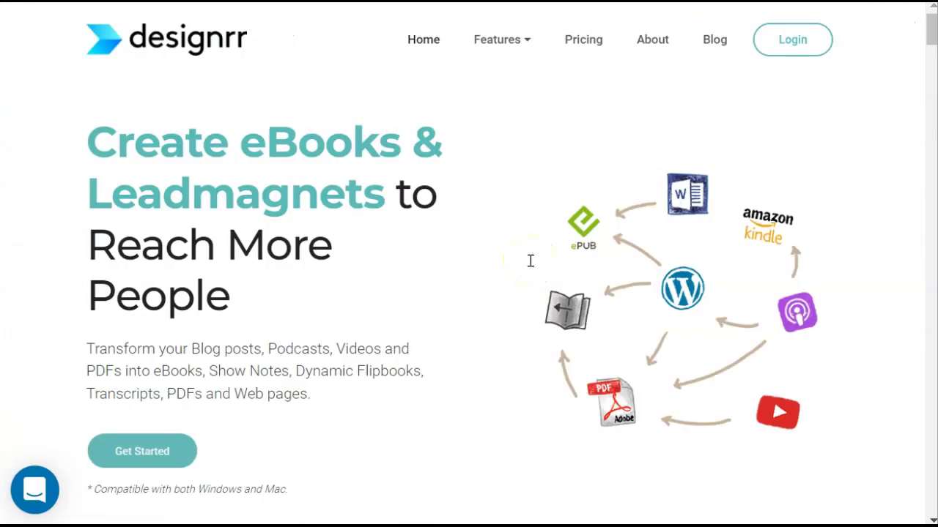
# Step: Scroll the designrr.com homepage past the testimonial and 'Who is this for' down to 5. Publish
pyautogui.scroll(-2, 530, 260)
pyautogui.scroll(-2, 531, 260)
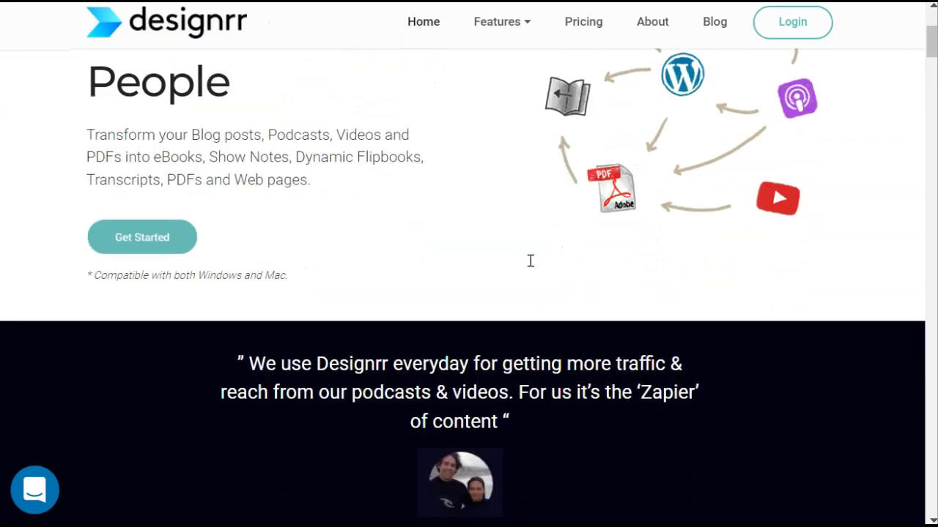
pyautogui.scroll(-3, 531, 260)
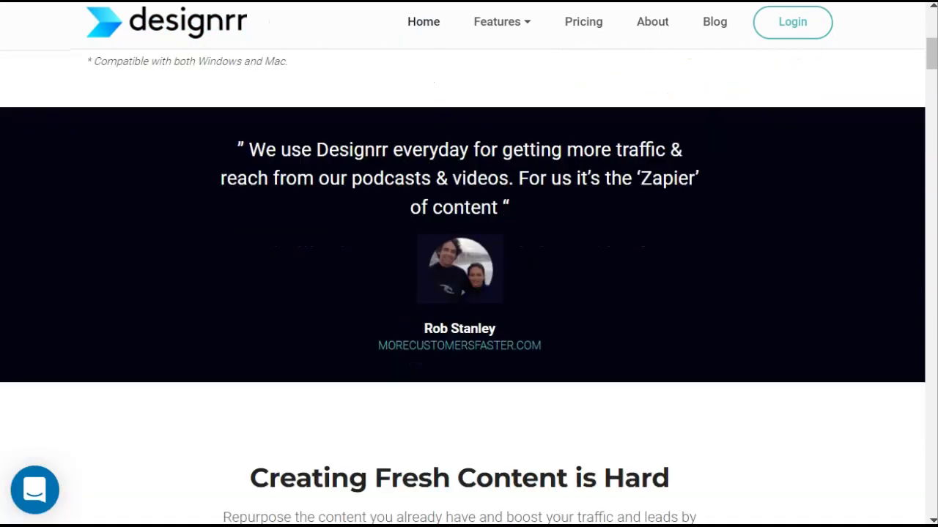
pyautogui.scroll(-3, 530, 261)
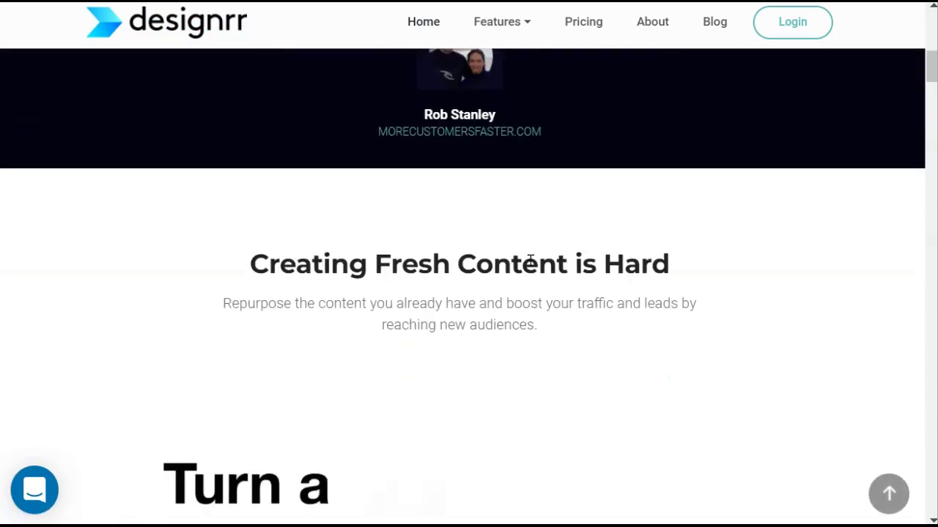
pyautogui.scroll(-6, 530, 260)
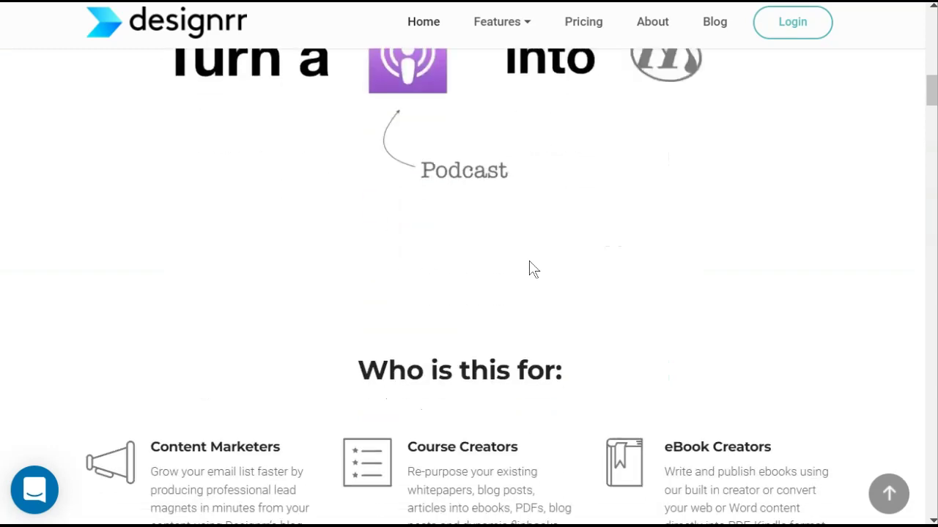
pyautogui.scroll(-4, 530, 262)
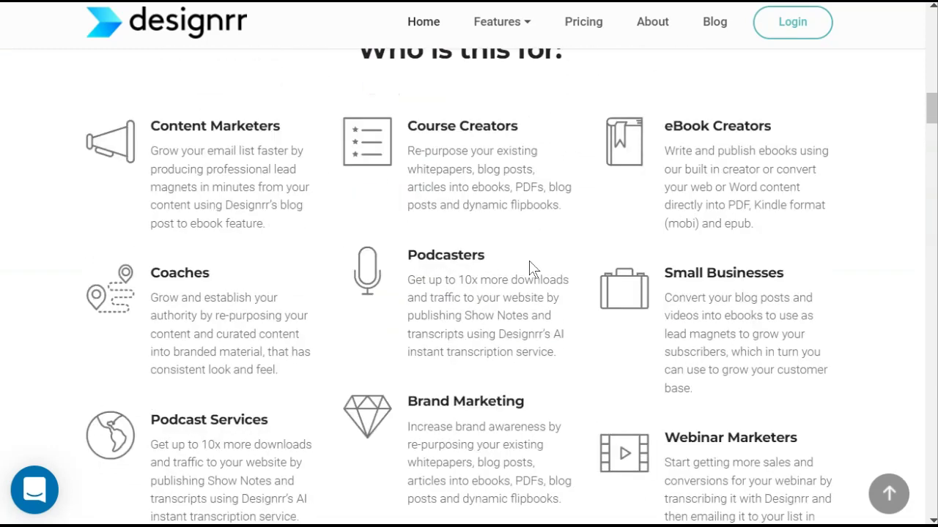
pyautogui.scroll(-6, 533, 268)
pyautogui.scroll(-4, 532, 269)
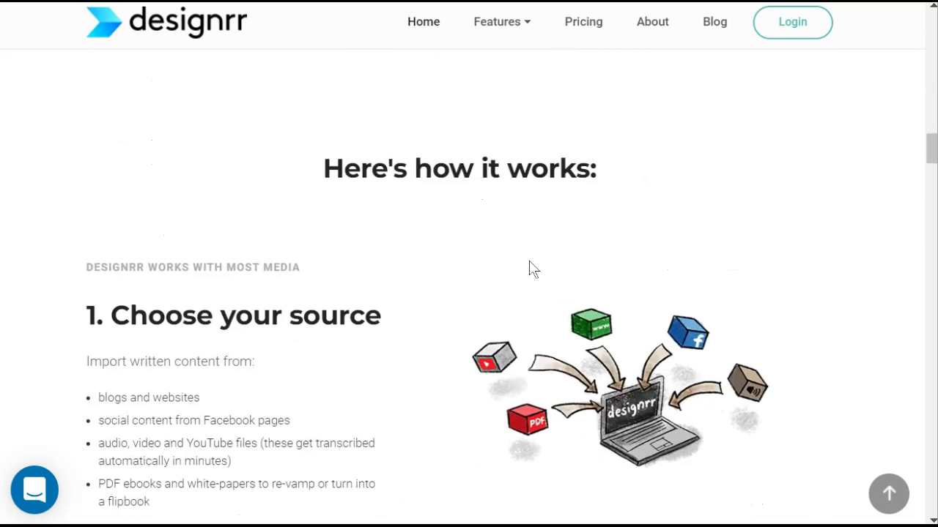
pyautogui.scroll(-2, 530, 265)
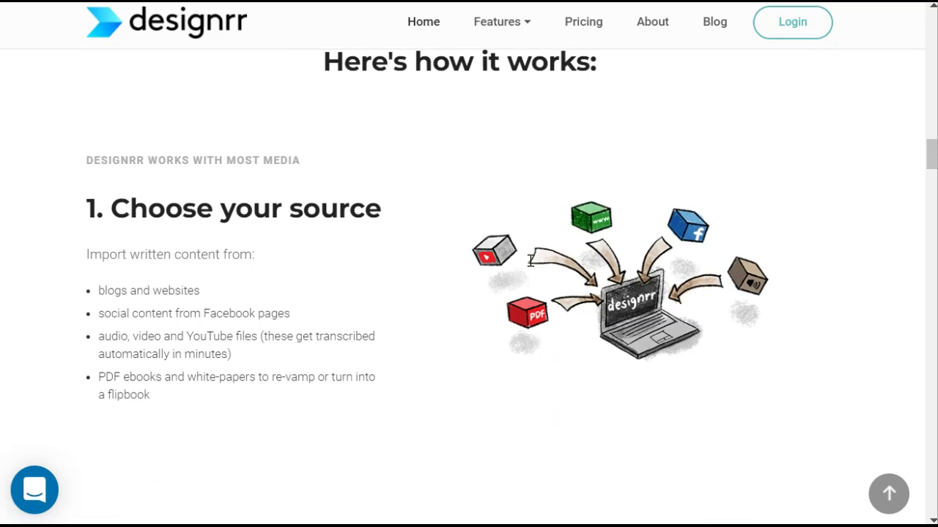
pyautogui.scroll(-3, 530, 260)
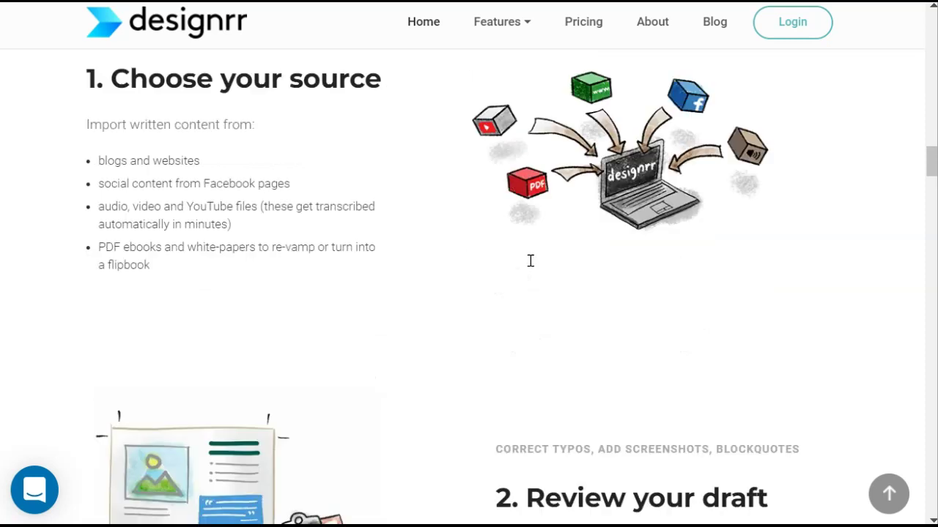
pyautogui.scroll(-2, 531, 260)
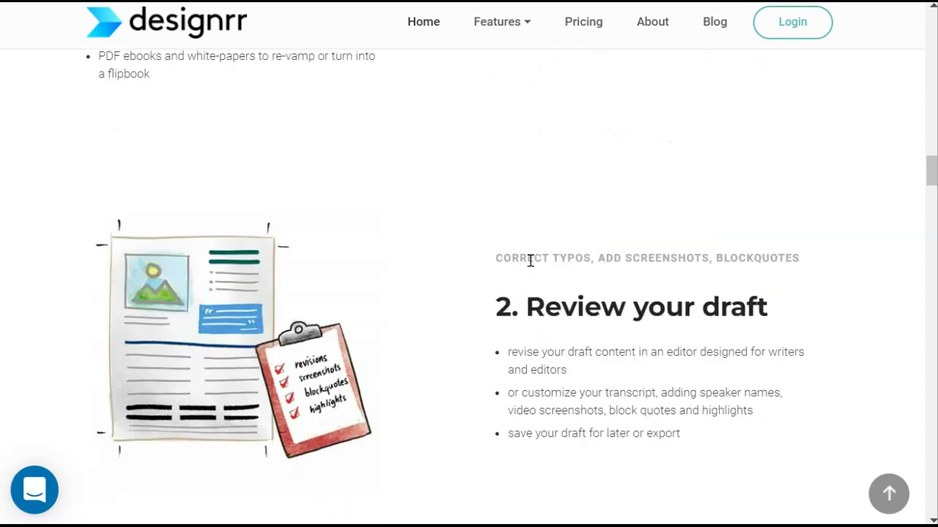
pyautogui.scroll(-2, 530, 261)
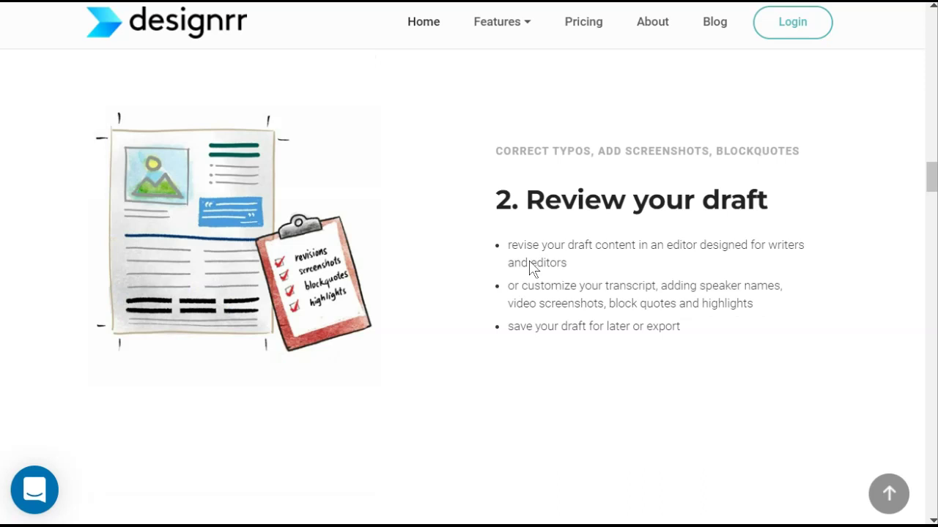
pyautogui.scroll(-3, 531, 267)
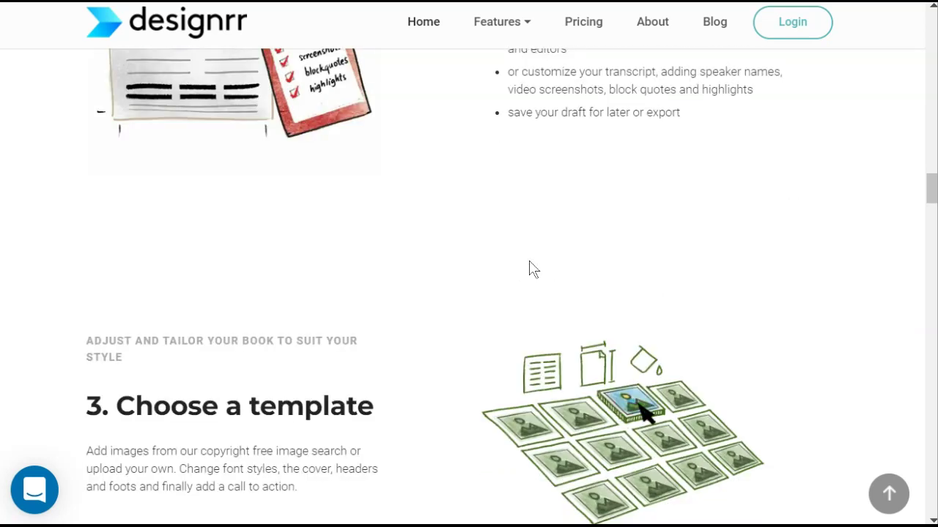
pyautogui.scroll(-3, 530, 268)
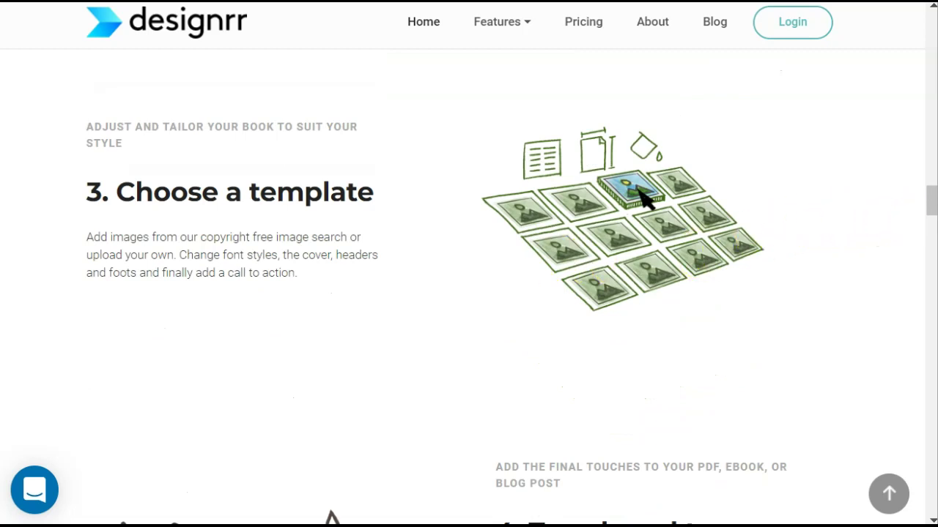
pyautogui.scroll(-4, 757, 318)
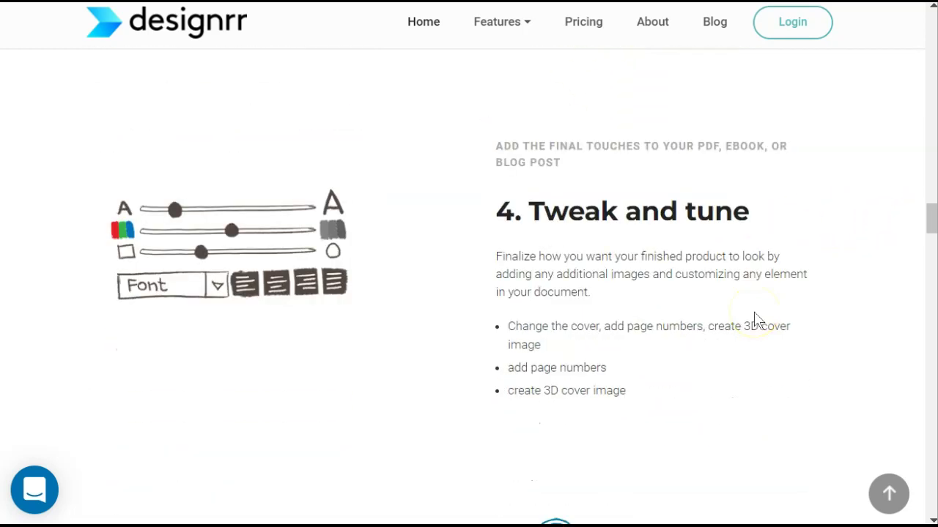
pyautogui.scroll(-3, 802, 302)
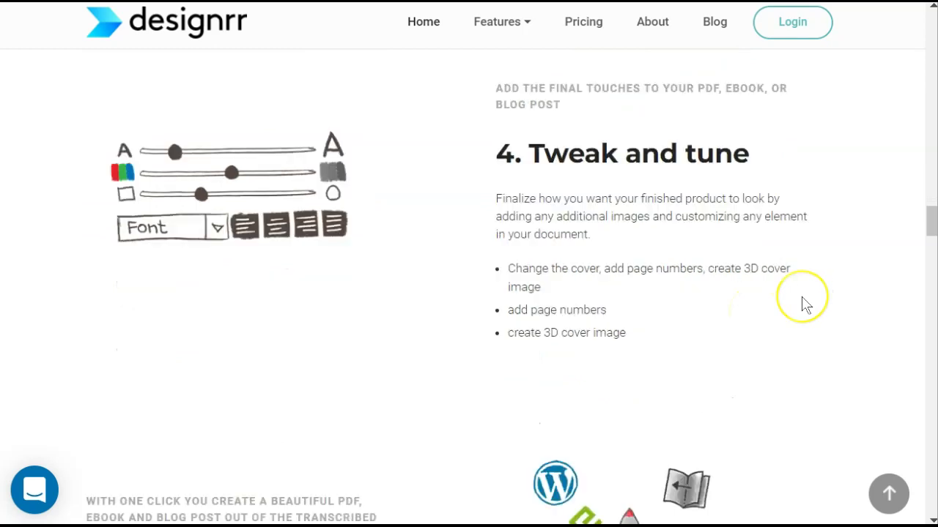
pyautogui.scroll(-3, 805, 305)
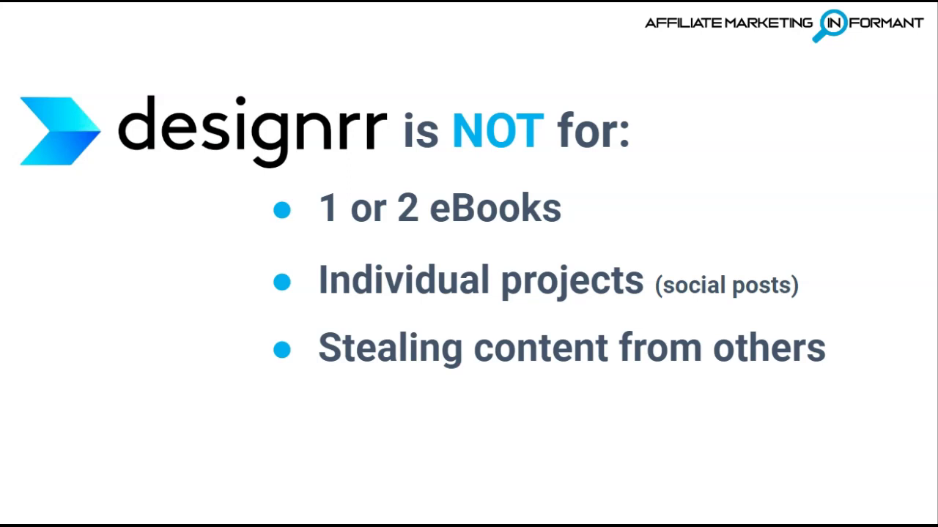
# Step: Select the FAQ answer text about whether permission is needed
pyautogui.moveTo(97, 355); pyautogui.dragTo(311, 356)
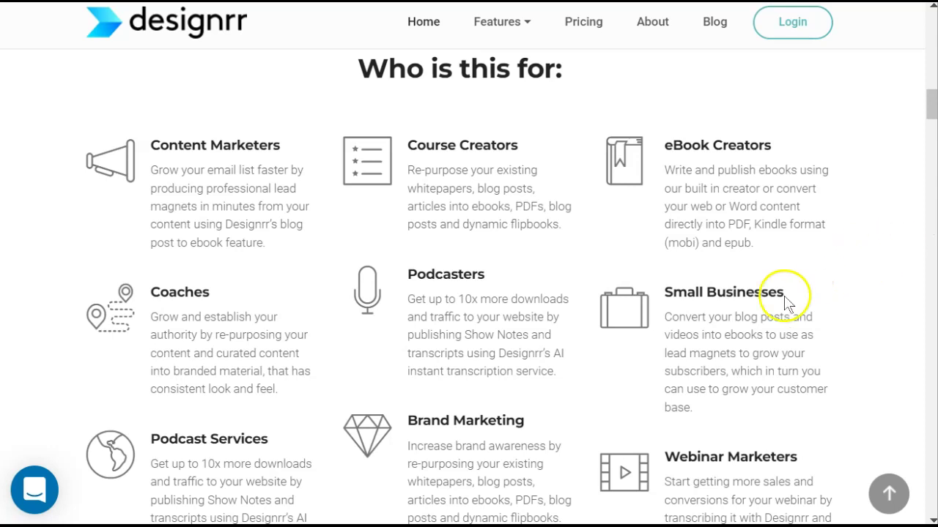
pyautogui.scroll(-2, 872, 314)
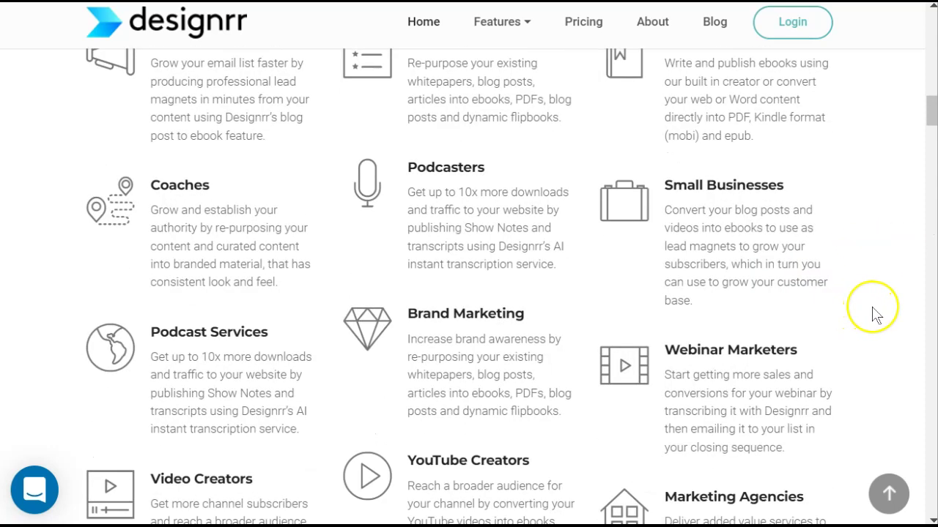
pyautogui.scroll(-2, 873, 313)
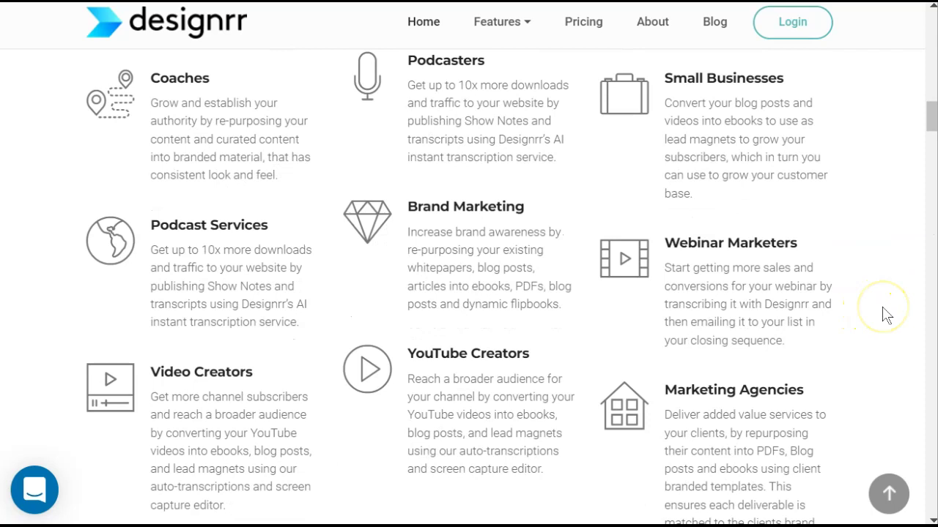
pyautogui.scroll(-2, 885, 313)
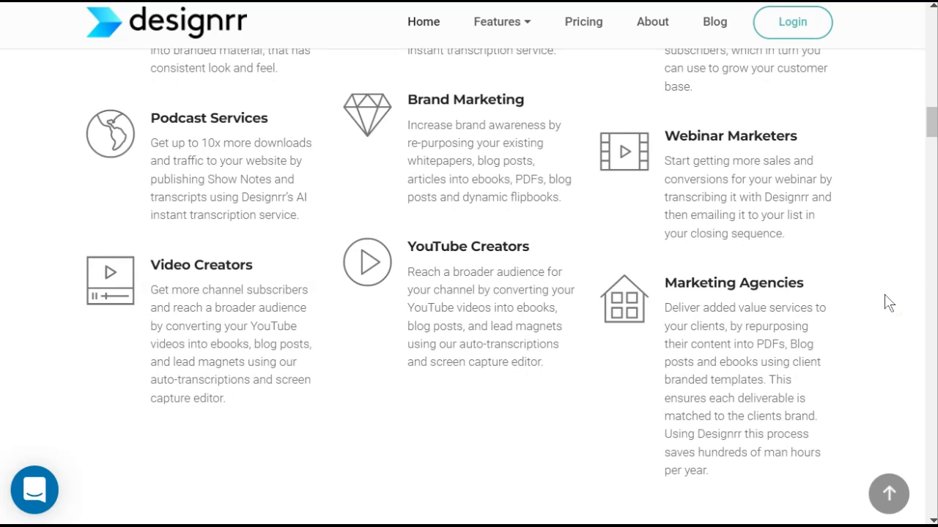
pyautogui.scroll(5, 874, 327)
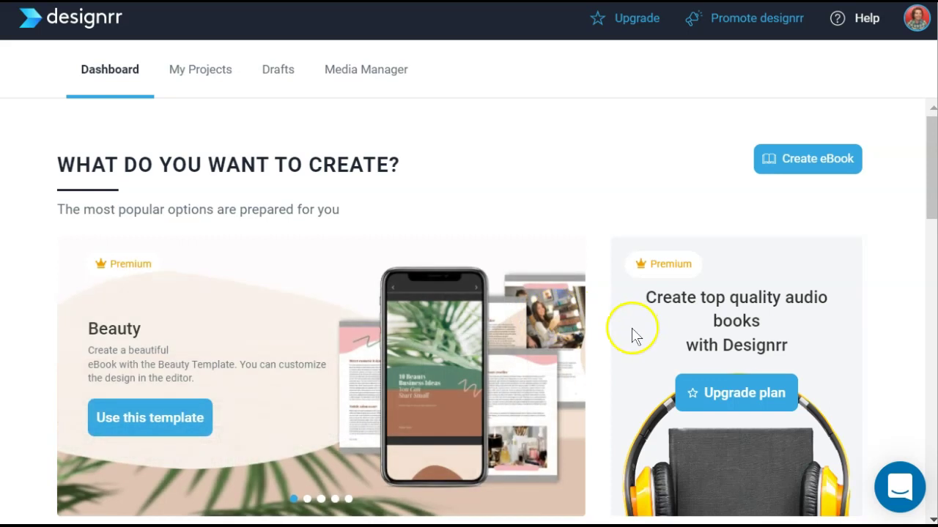
# Step: Scroll the Select Import Option page down to the Start from scratch and PDF To Flipbook cards
pyautogui.scroll(-5, 624, 330)
pyautogui.scroll(-2, 479, 368)
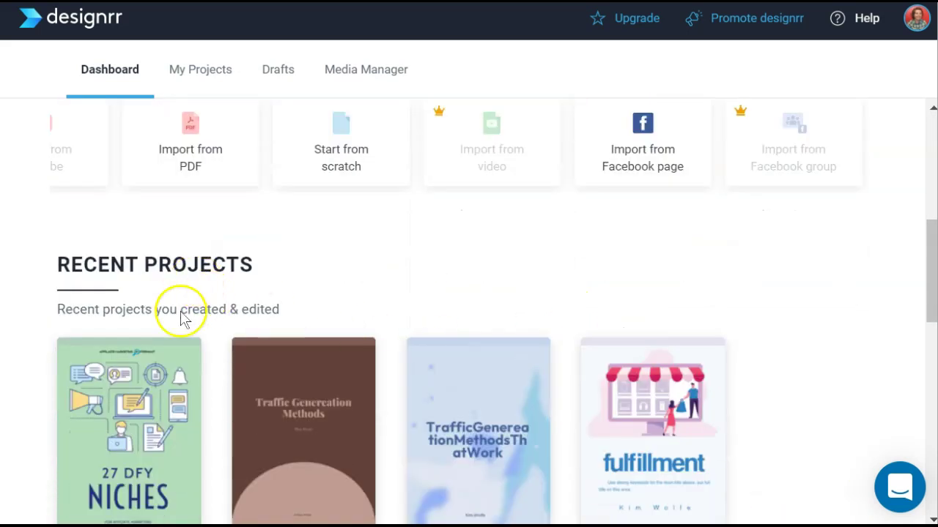
pyautogui.scroll(7, 785, 494)
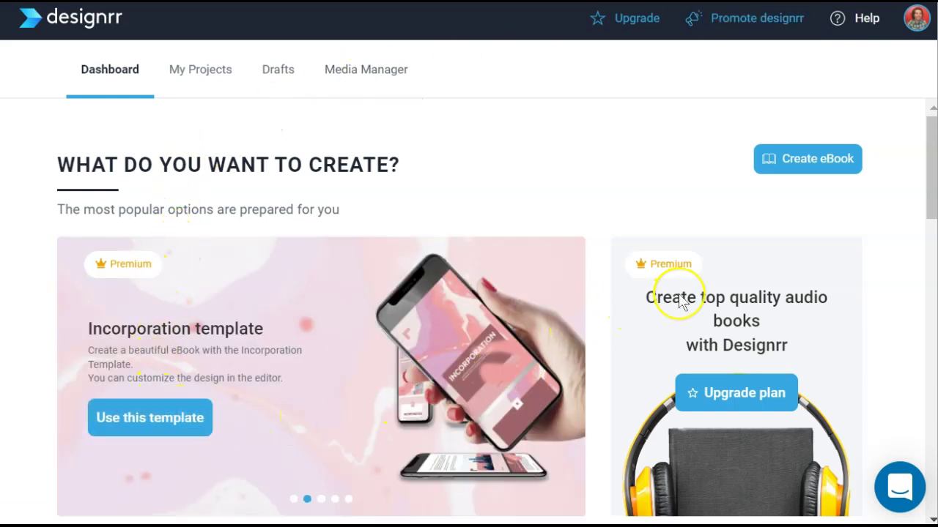
pyautogui.scroll(-3, 680, 300)
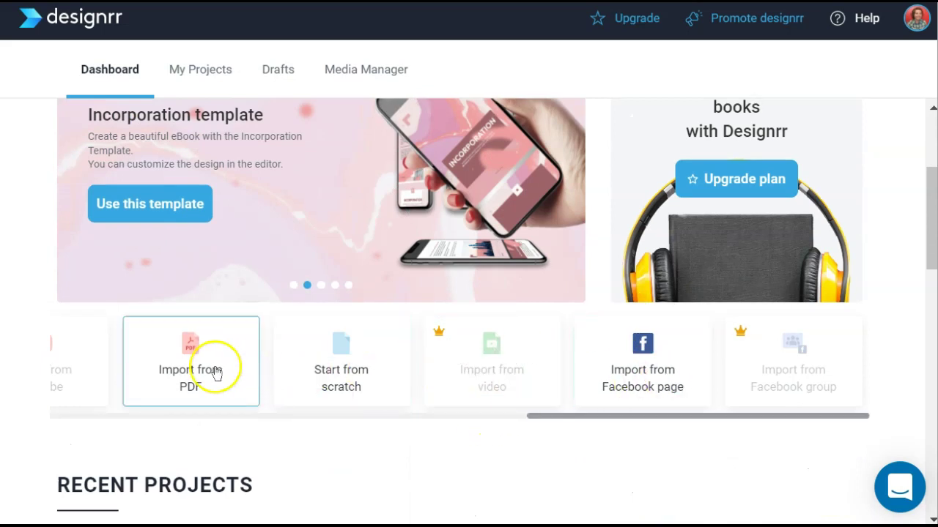
pyautogui.hscroll(-6, 330, 410)
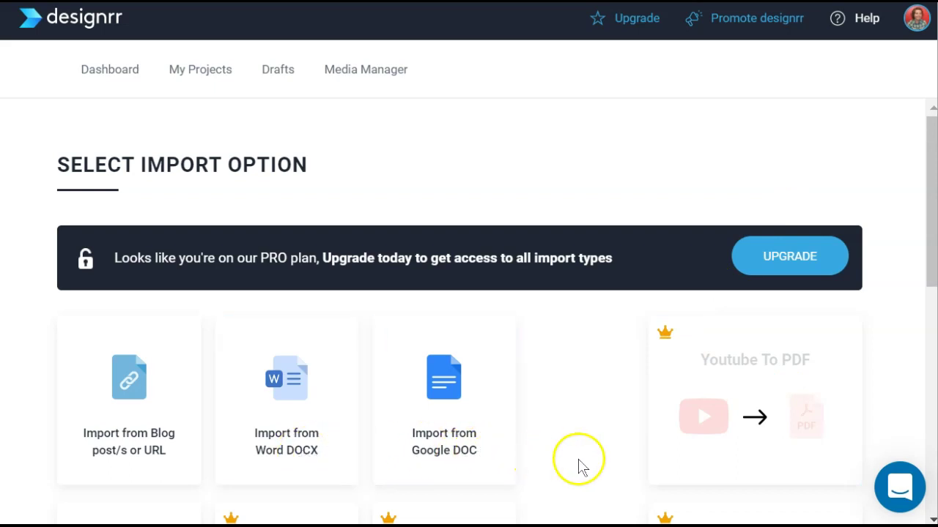
pyautogui.scroll(-5, 593, 464)
# Step: Bring up the Affiliate Marketing Informant blog showing the '27 DFY Niches for Affiliate Marketing 2022' post
pyautogui.click(454, 338)
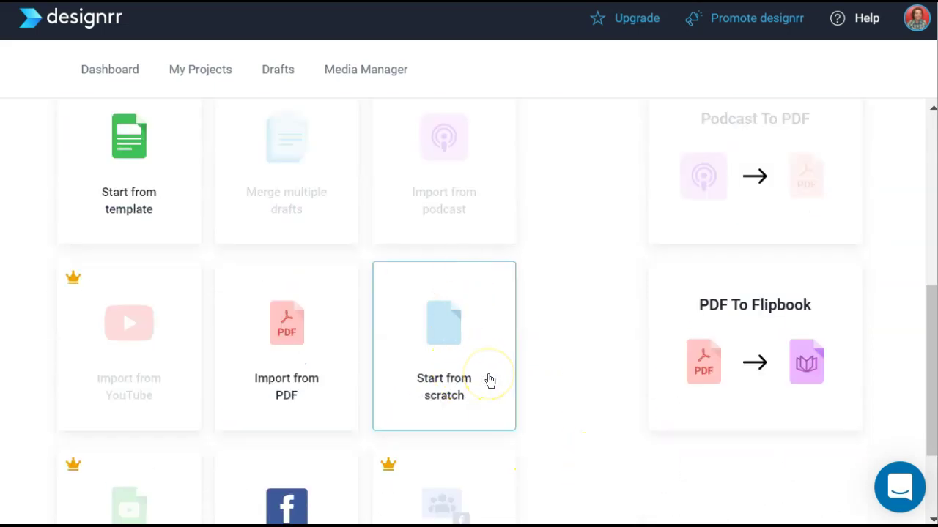
pyautogui.click(603, 360)
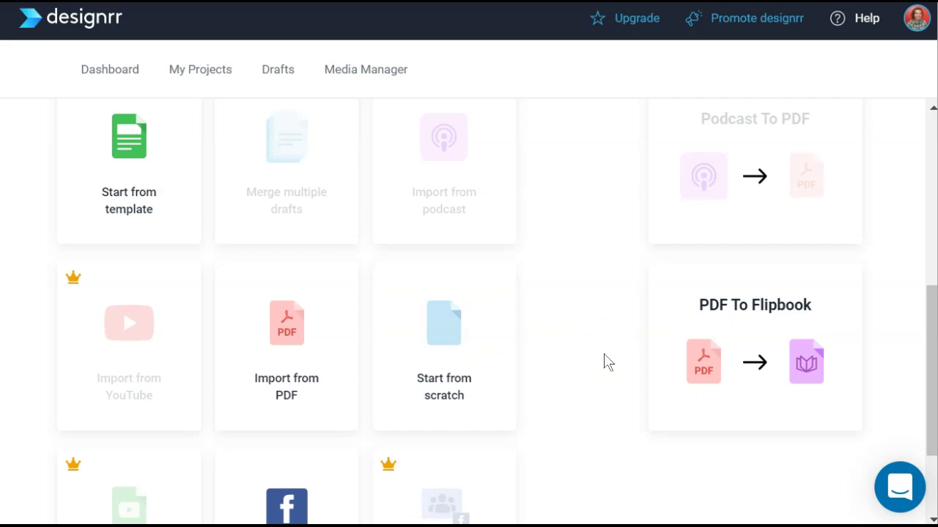
pyautogui.click(599, 359)
pyautogui.scroll(5, 599, 362)
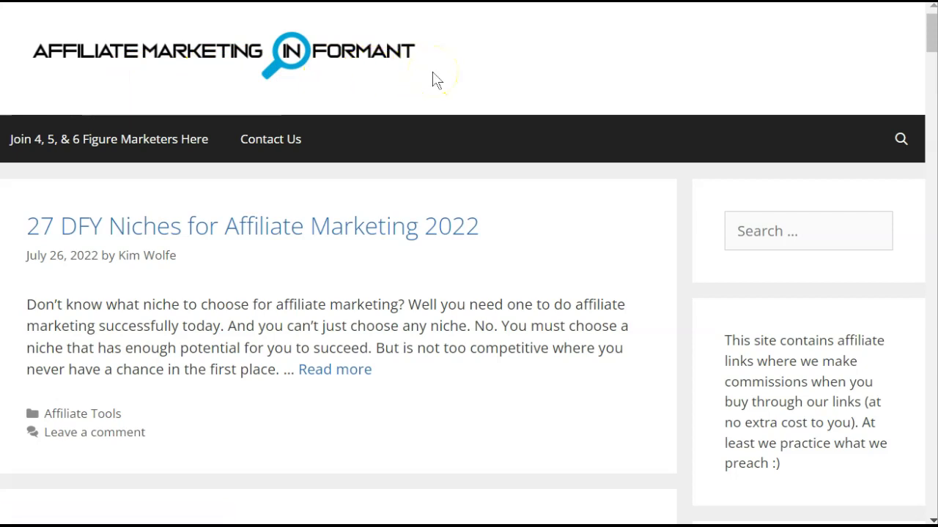
# Step: Open the full '27 DFY Niches for Affiliate Marketing 2022' post and read through its niche-pack contents
pyautogui.click(349, 370)
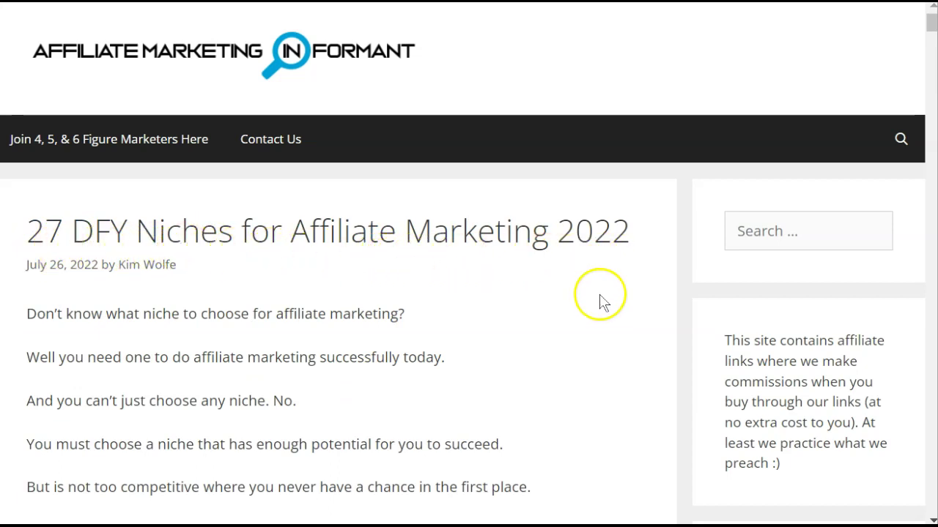
pyautogui.scroll(-3, 595, 339)
pyautogui.scroll(-20, 595, 339)
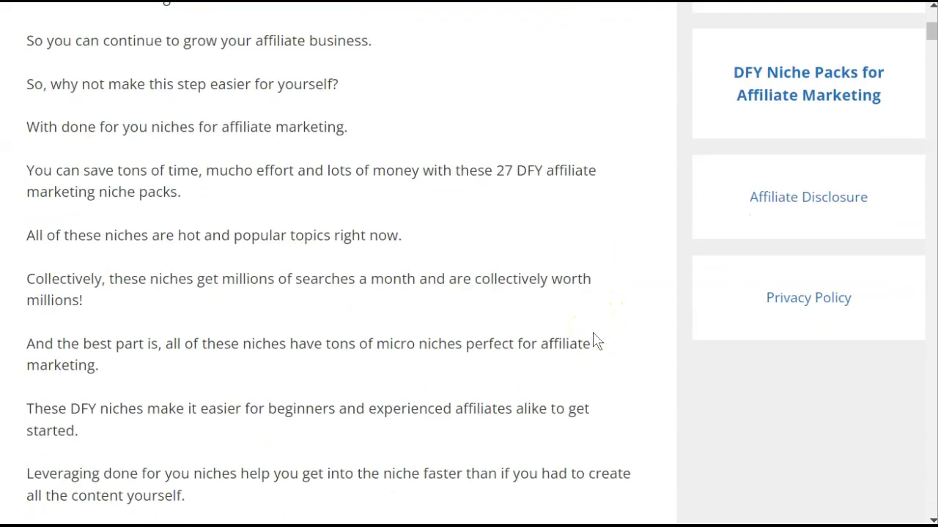
pyautogui.scroll(-15, 595, 339)
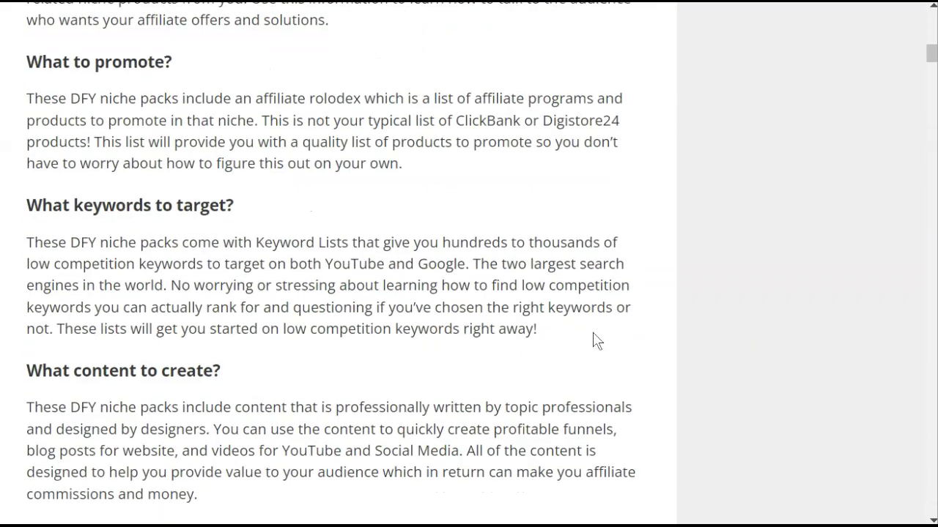
pyautogui.scroll(-2, 248, 217)
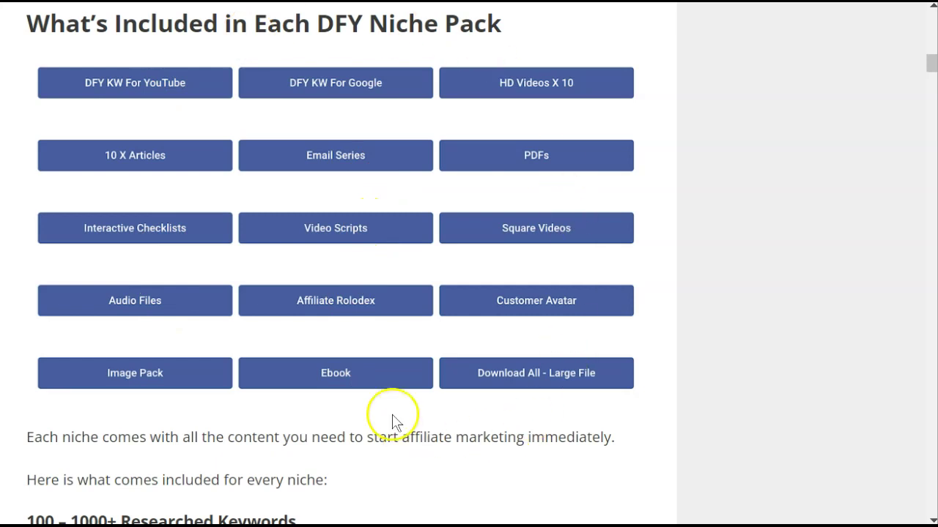
pyautogui.scroll(5, 749, 336)
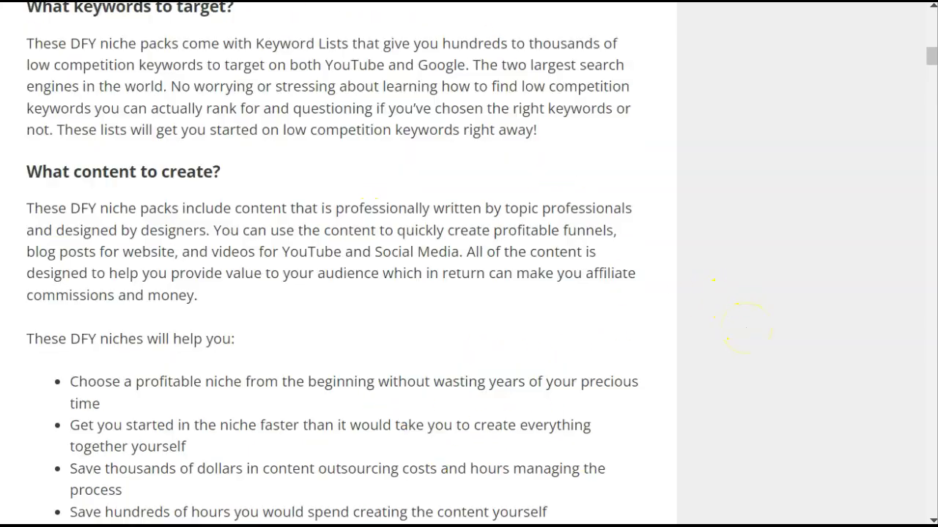
# Step: Paste the blog post's URL into the Designrr import field and fetch its content
pyautogui.click(472, 136)
pyautogui.hotkey('ctrl', 'Tab')
pyautogui.rightClick(308, 391)
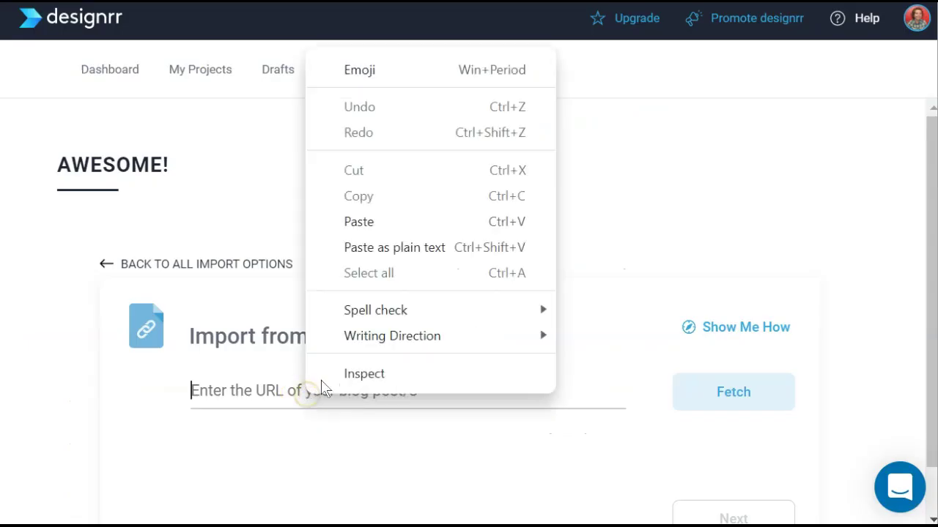
pyautogui.click(394, 225)
pyautogui.click(738, 399)
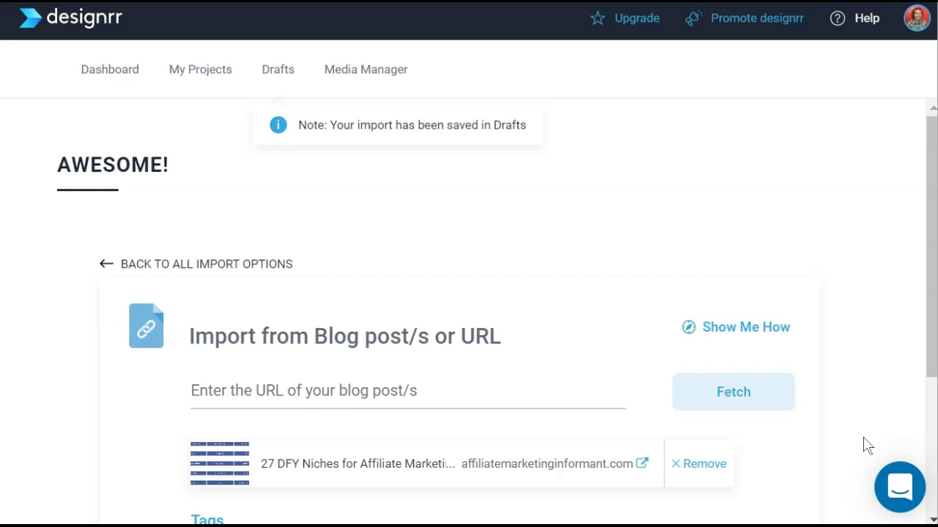
# Step: Choose the Ukraine template for the new ebook
pyautogui.scroll(-10, 711, 140)
pyautogui.scroll(-3, 707, 142)
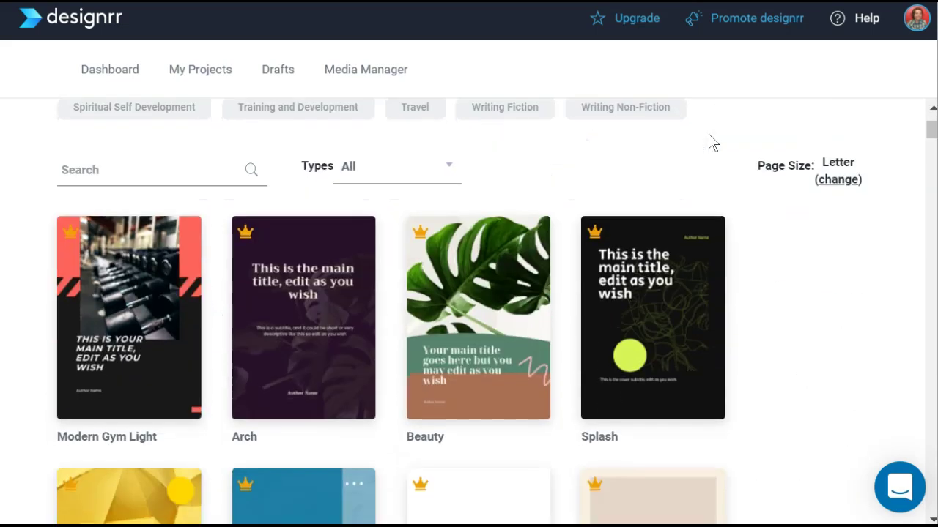
pyautogui.scroll(3, 120, 182)
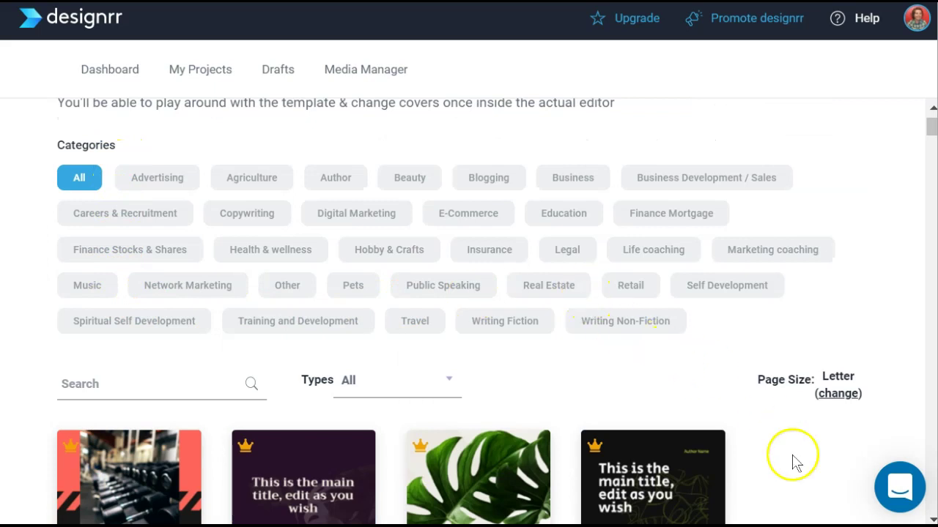
pyautogui.scroll(-5, 770, 446)
pyautogui.scroll(-5, 783, 441)
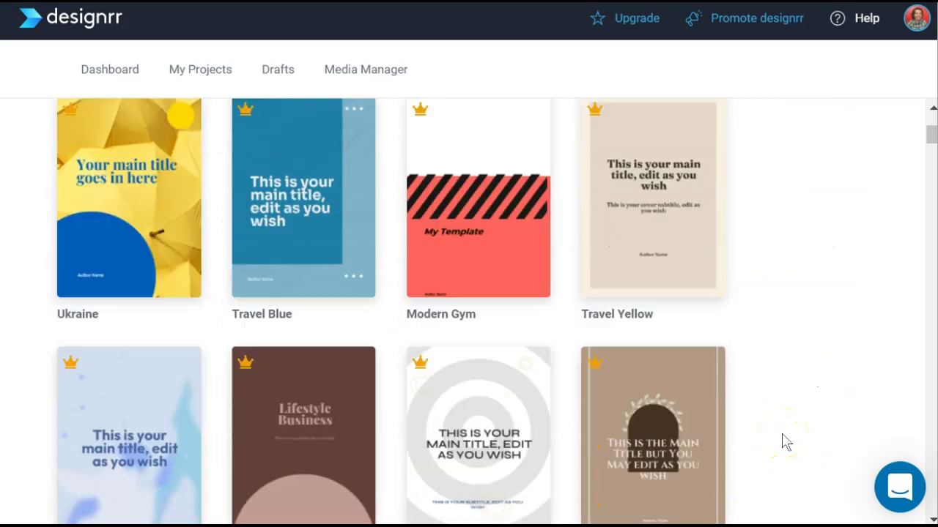
pyautogui.scroll(3, 784, 442)
pyautogui.click(129, 234)
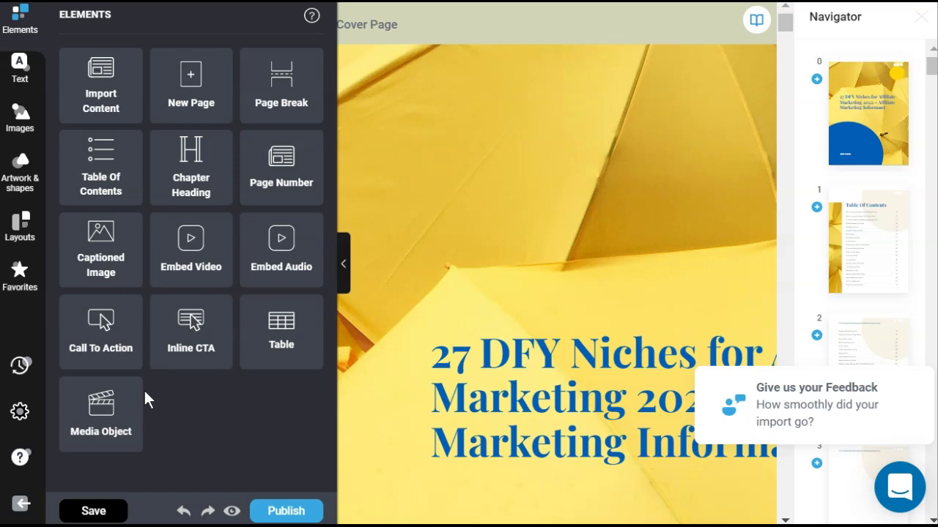
# Step: Save the ebook, then go through the Table of Contents to page 4 and add an Import Content block
pyautogui.click(110, 512)
pyautogui.click(860, 228)
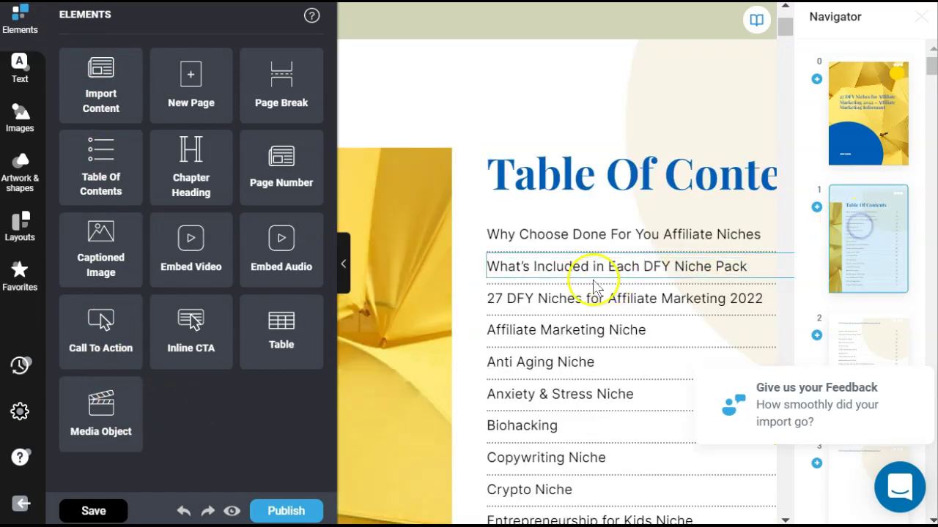
pyautogui.click(561, 398)
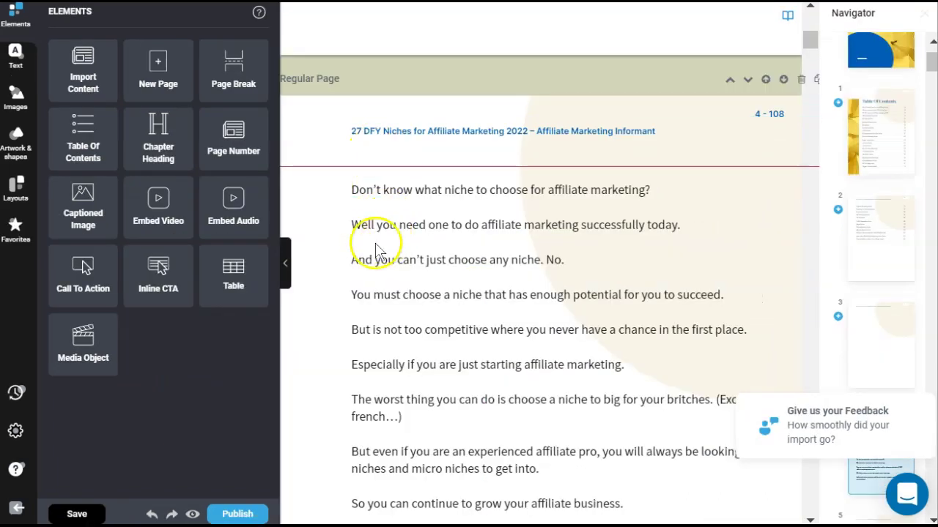
pyautogui.click(87, 85)
pyautogui.moveTo(87, 85); pyautogui.dragTo(476, 200)
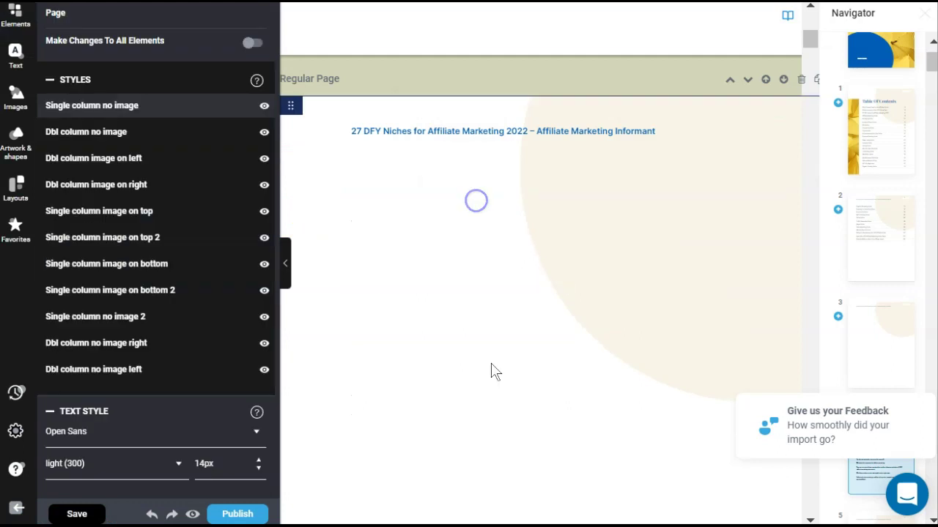
# Step: Browse fonts for the page header title, keeping it in Inter
pyautogui.moveTo(351, 131); pyautogui.dragTo(668, 134)
pyautogui.click(46, 74)
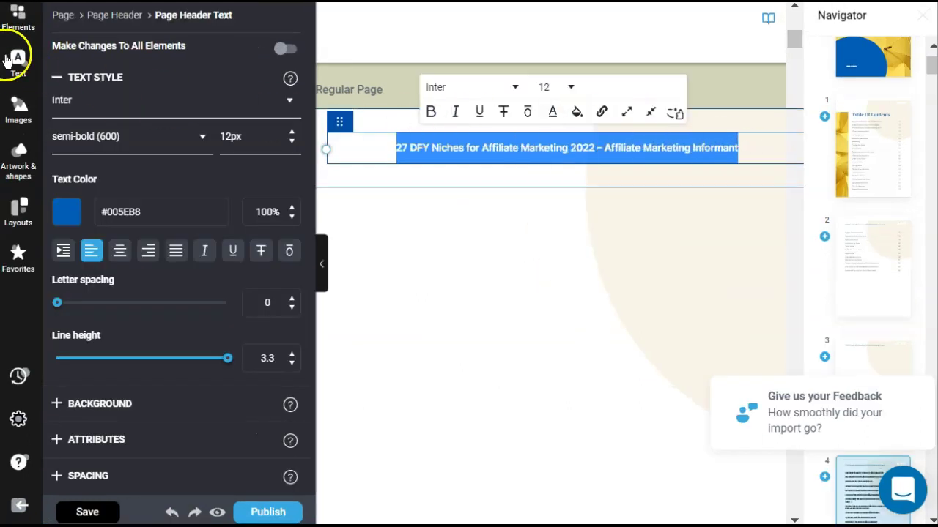
pyautogui.click(105, 96)
pyautogui.click(95, 100)
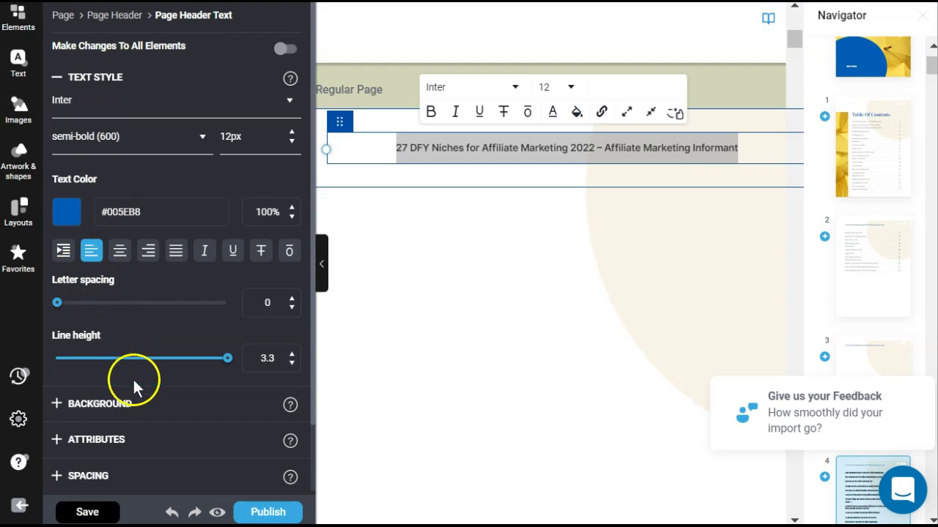
# Step: Search suggested stock images for 'money', then bring up the Artwork & shapes library
pyautogui.click(19, 108)
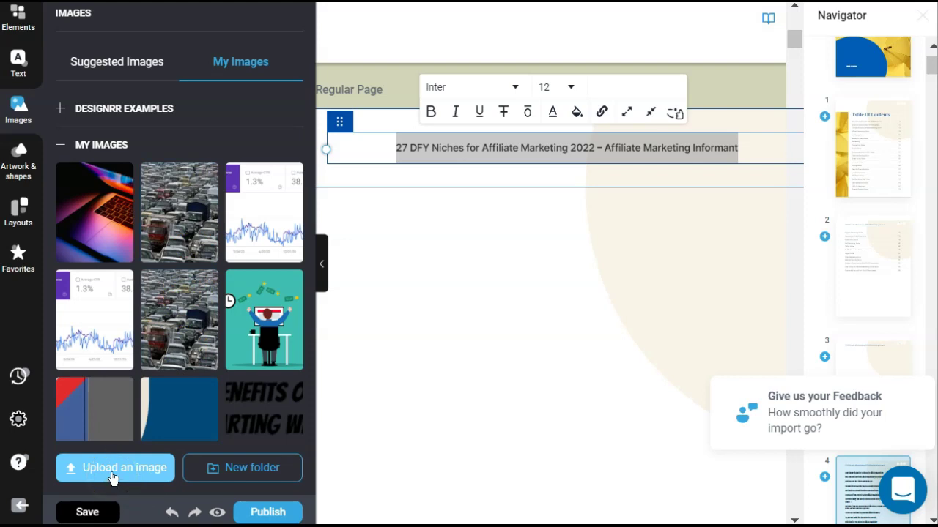
pyautogui.click(110, 65)
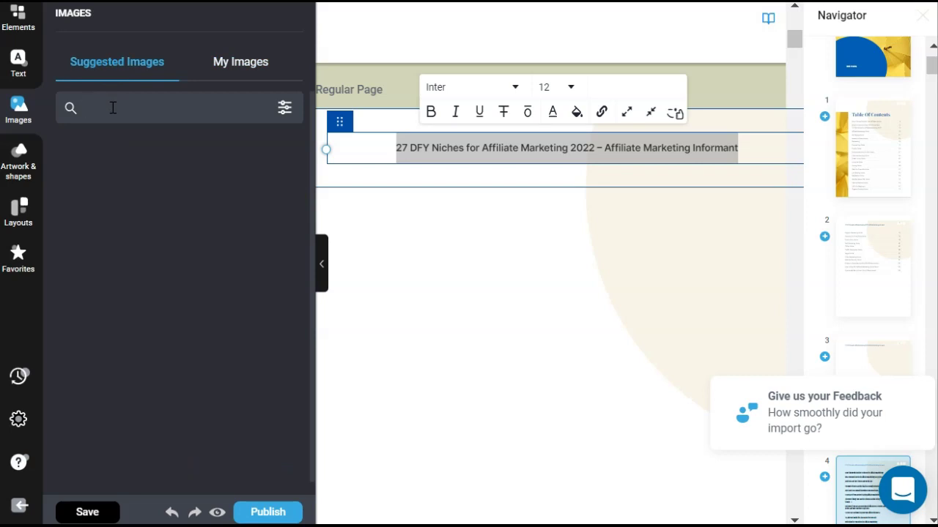
pyautogui.write('money')
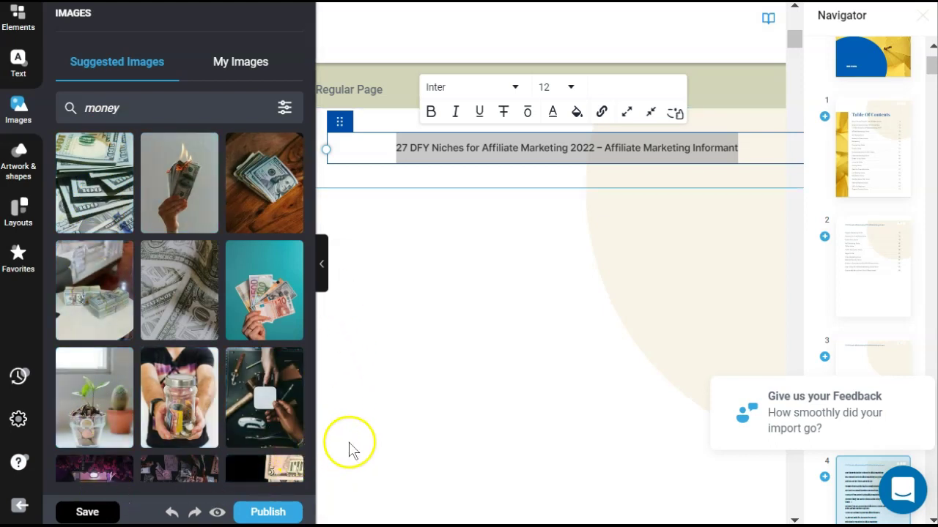
pyautogui.click(18, 157)
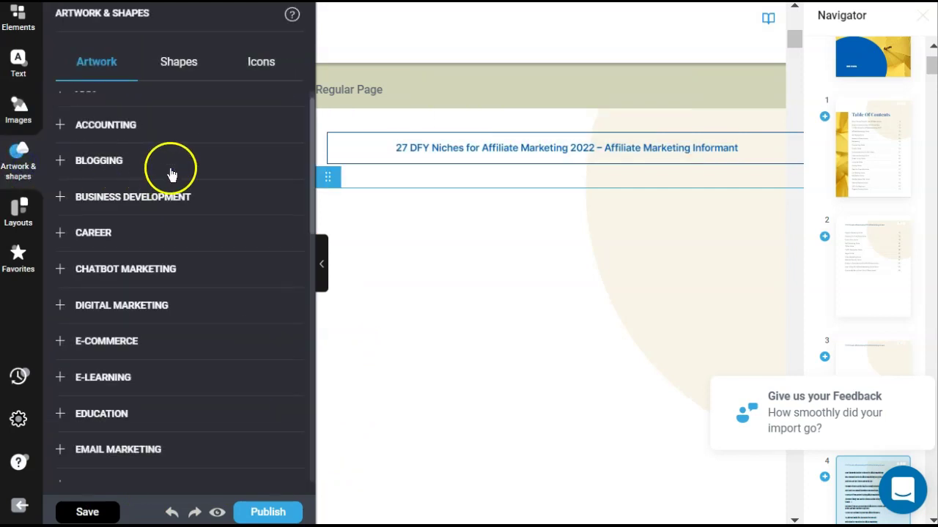
# Step: Place a brick-wall artwork from Business Development on the page, then delete it
pyautogui.click(63, 196)
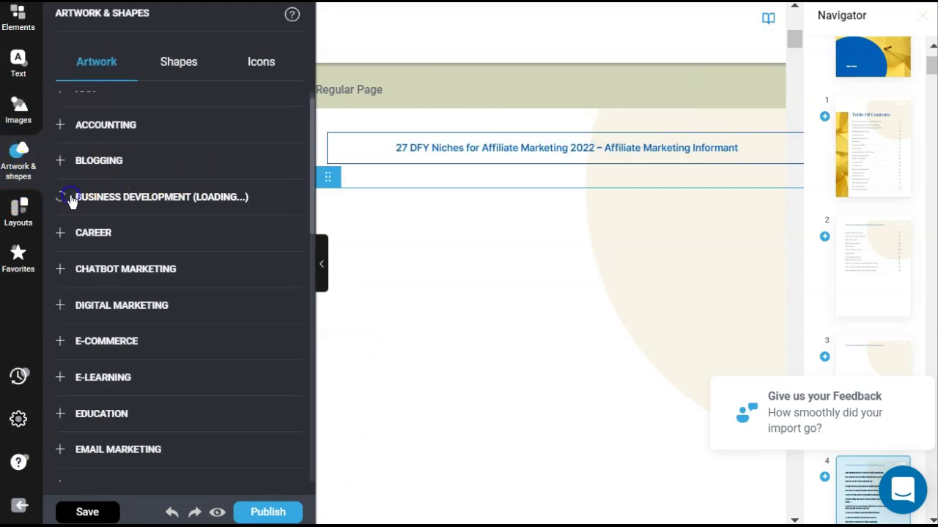
pyautogui.moveTo(580, 326); pyautogui.dragTo(580, 326)
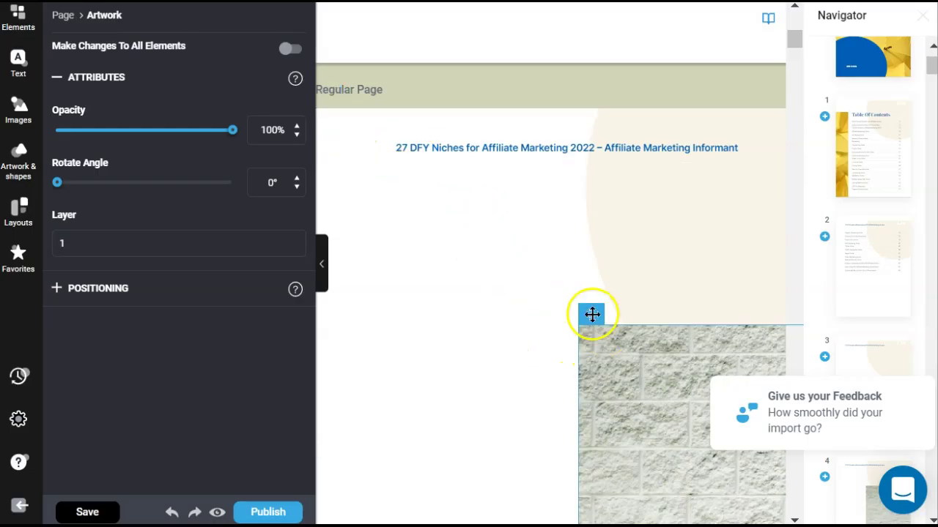
pyautogui.moveTo(591, 314)
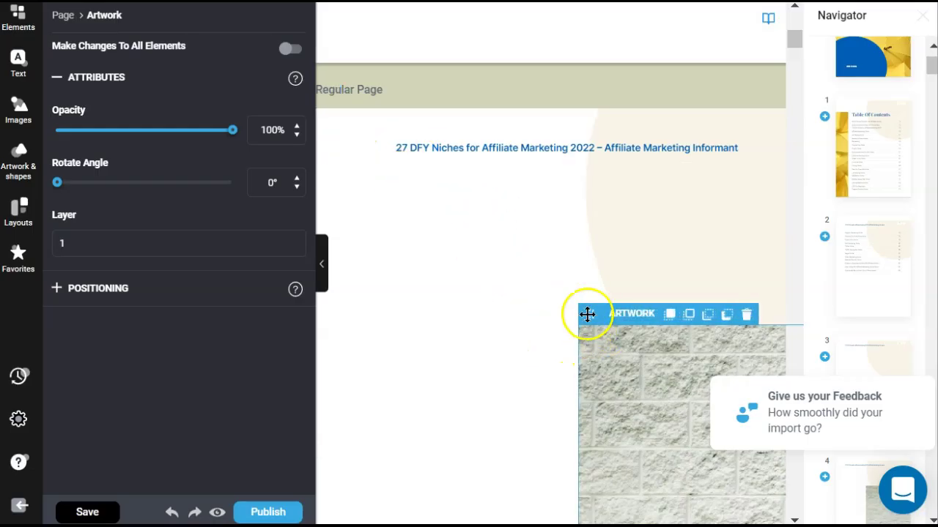
pyautogui.click(747, 315)
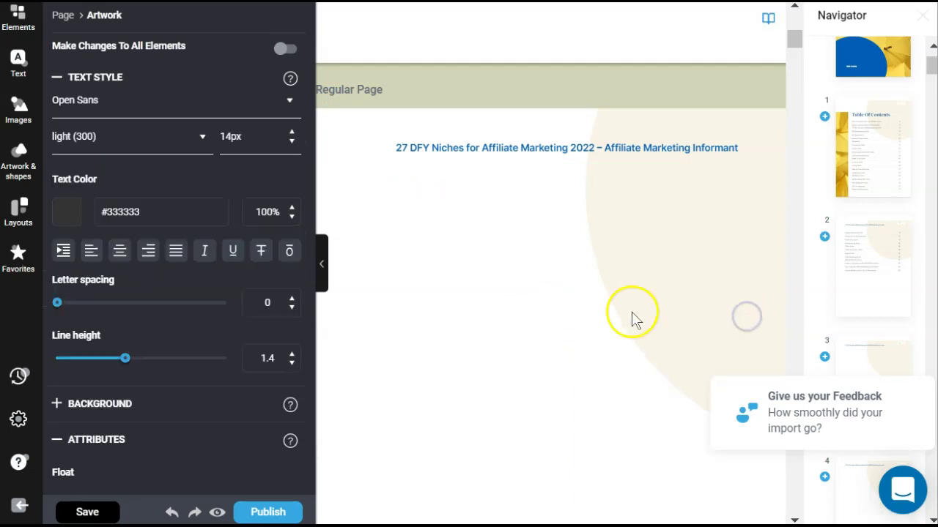
# Step: Check the Layouts and Favorites panels, collapse the sidebar, and bring the cover page into full view
pyautogui.click(28, 220)
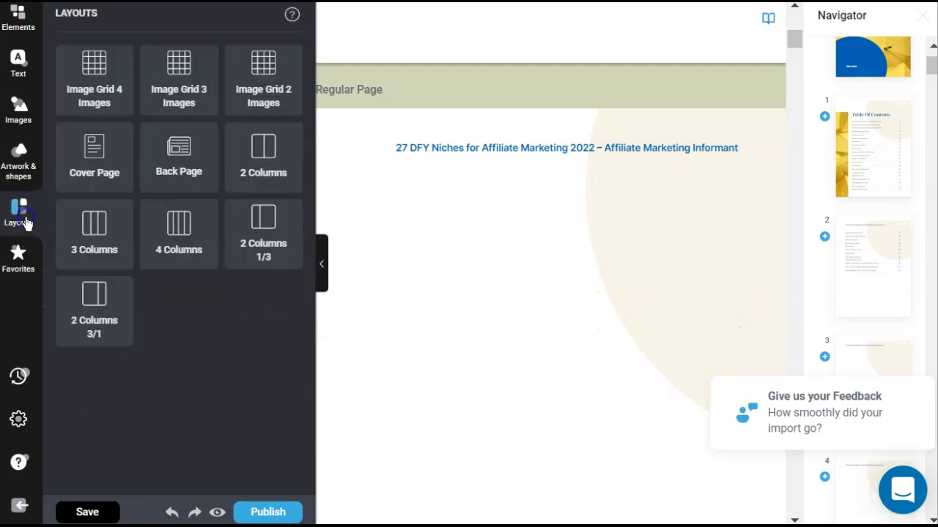
pyautogui.click(18, 264)
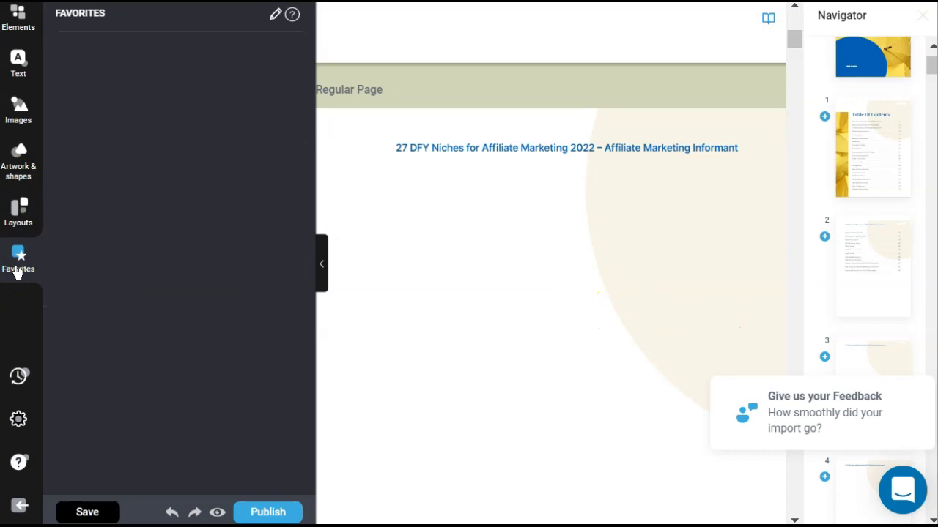
pyautogui.click(16, 261)
pyautogui.click(516, 197)
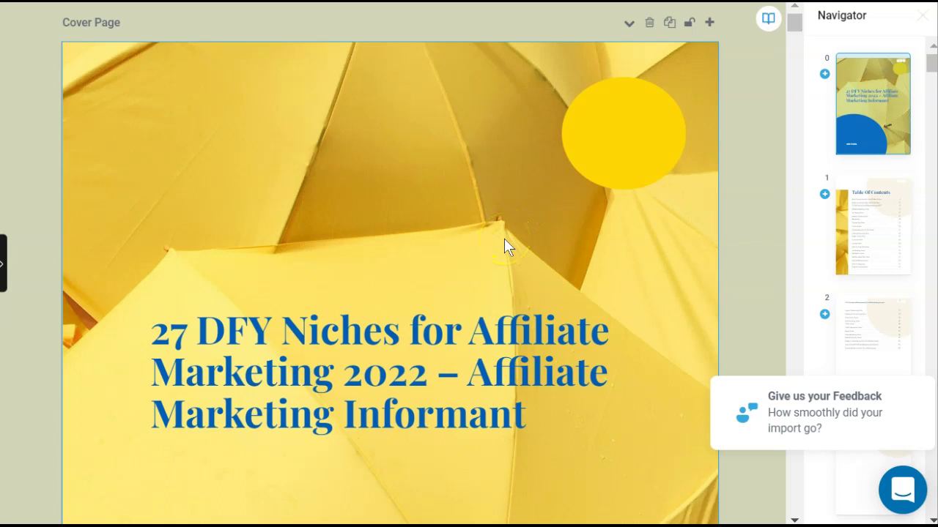
pyautogui.click(464, 344)
pyautogui.click(623, 279)
pyautogui.scroll(-10, 743, 185)
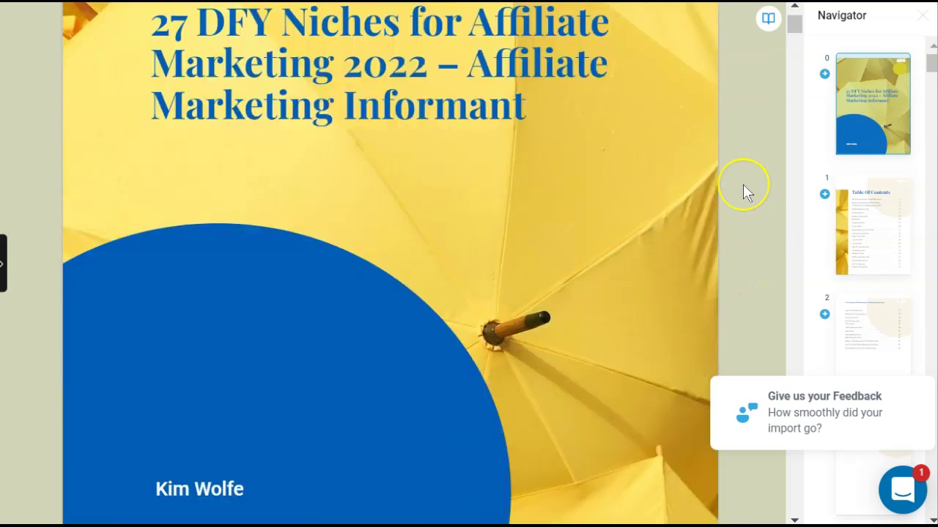
pyautogui.scroll(-5, 743, 184)
pyautogui.scroll(4, 777, 154)
pyautogui.click(885, 212)
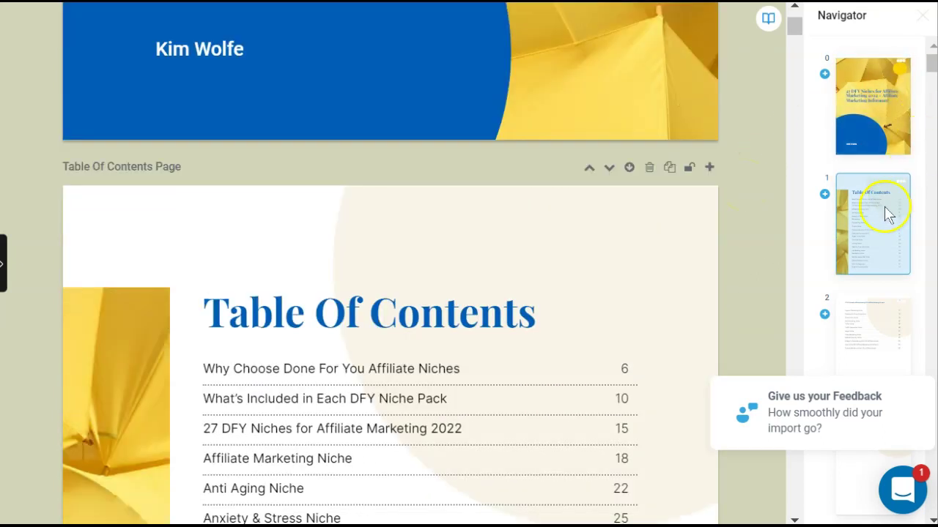
pyautogui.click(883, 339)
pyautogui.click(861, 103)
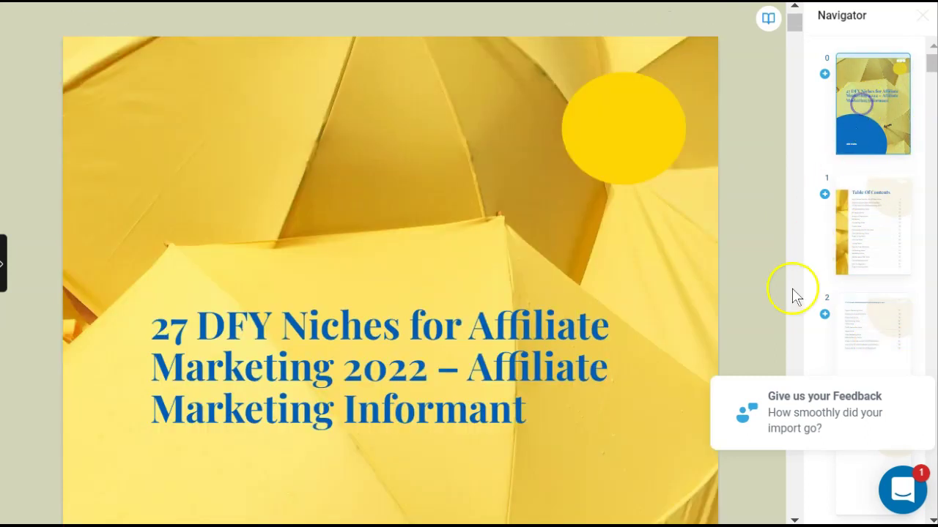
pyautogui.scroll(-5, 439, 330)
pyautogui.click(247, 366)
pyautogui.moveTo(246, 366); pyautogui.dragTo(154, 367)
# Step: Delete the author name text box from the cover
pyautogui.click(246, 369)
pyautogui.click(172, 364)
pyautogui.moveTo(174, 341)
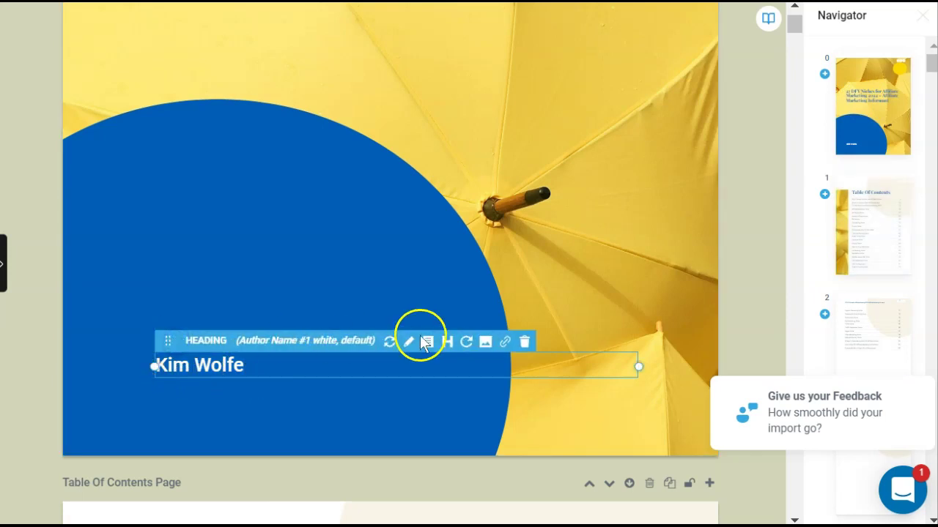
pyautogui.click(526, 341)
# Step: Place the Affiliate Marketing Informant logo from My Images, enlarge it, and move it onto the blue circle
pyautogui.click(4, 260)
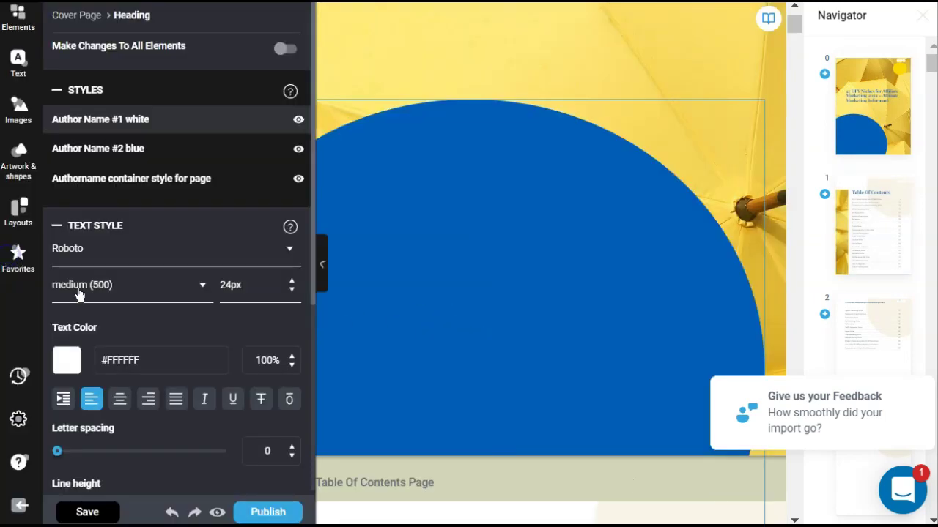
pyautogui.click(23, 115)
pyautogui.click(247, 58)
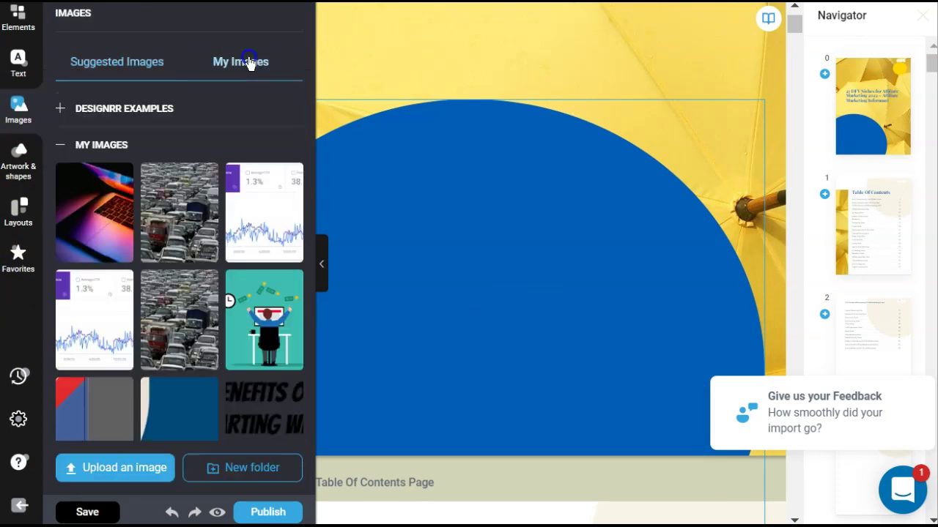
pyautogui.scroll(-2, 75, 329)
pyautogui.click(76, 329)
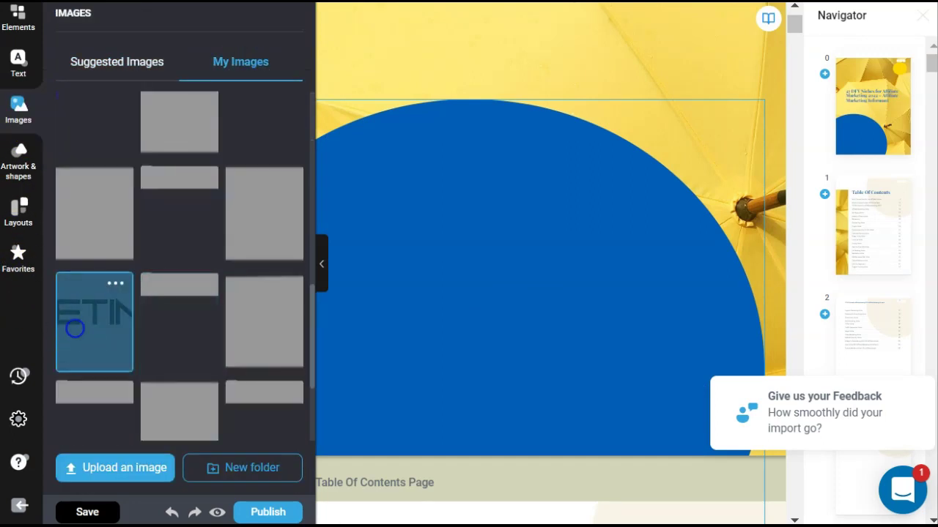
pyautogui.moveTo(81, 337); pyautogui.dragTo(513, 333)
pyautogui.moveTo(496, 364); pyautogui.dragTo(478, 384)
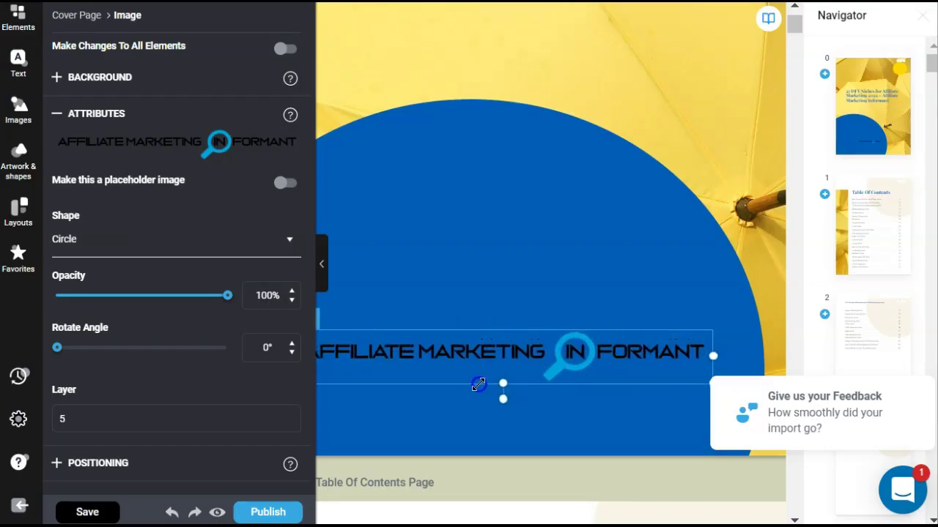
pyautogui.click(321, 267)
pyautogui.moveTo(244, 352); pyautogui.dragTo(274, 317)
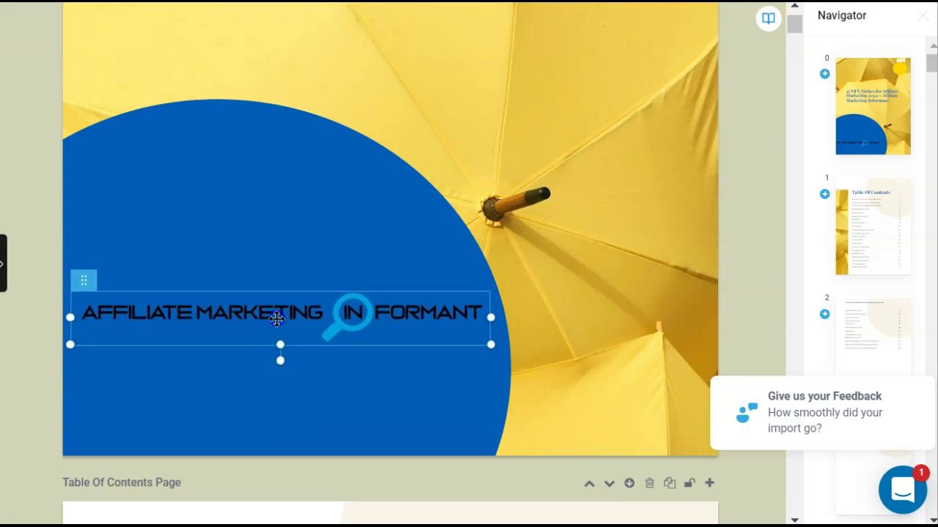
# Step: Reselect the logo, then go to the Table Of Contents page
pyautogui.scroll(2, 629, 235)
pyautogui.scroll(-2, 630, 235)
pyautogui.click(161, 345)
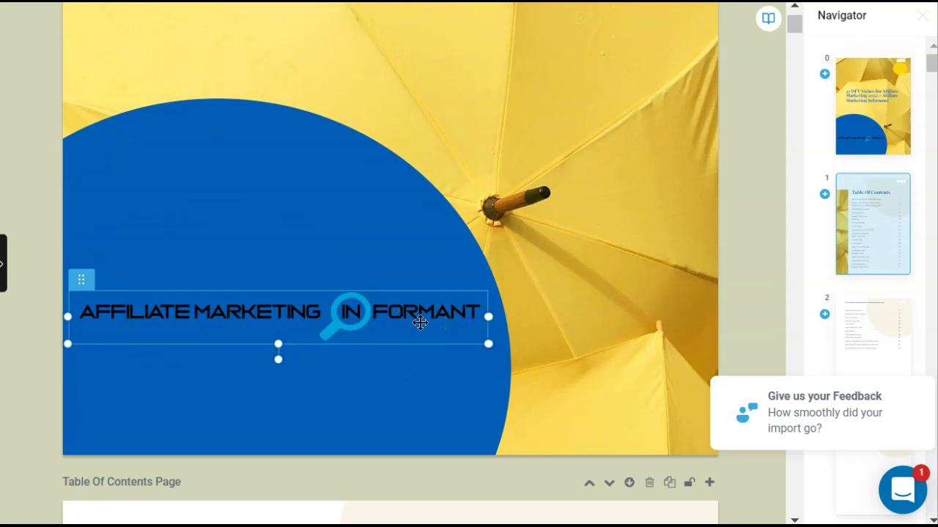
pyautogui.click(852, 226)
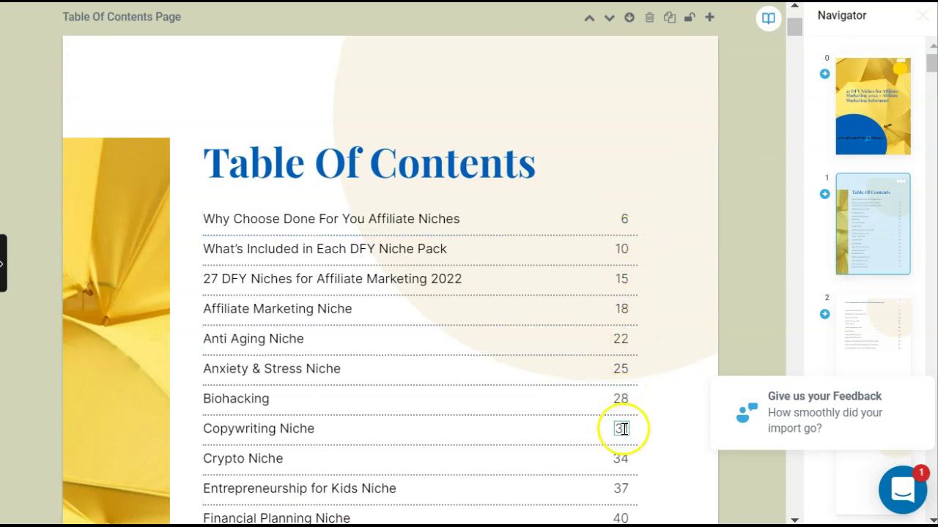
# Step: Delete the blank page 3 from the Navigator and save the project
pyautogui.scroll(-3, 826, 313)
pyautogui.click(870, 263)
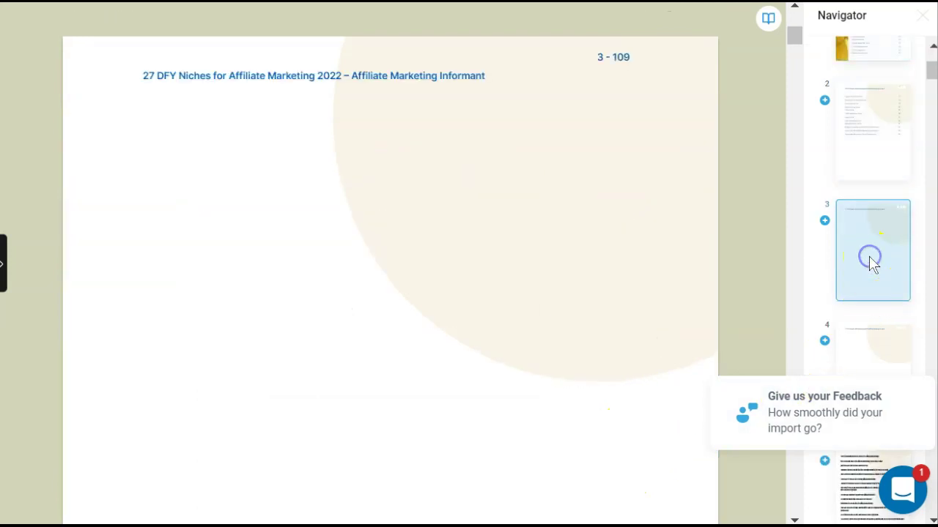
pyautogui.scroll(-3, 522, 271)
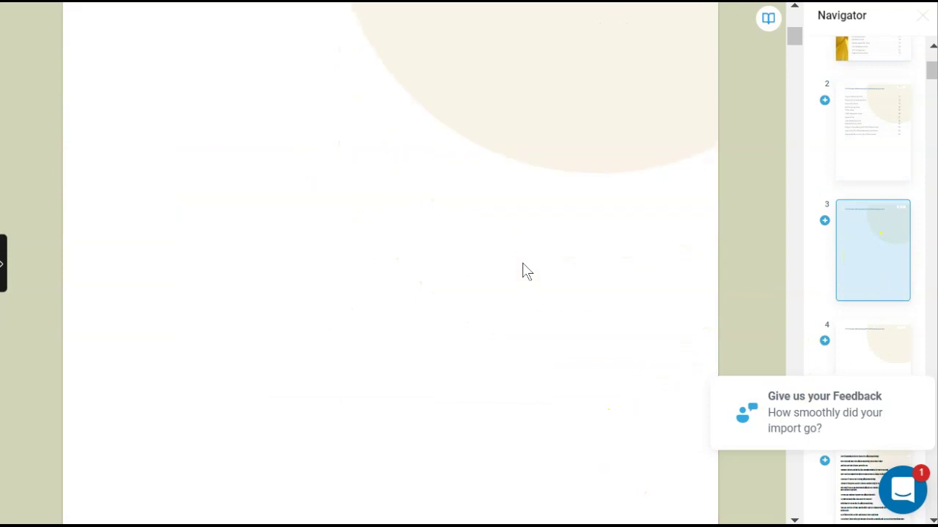
pyautogui.click(819, 268)
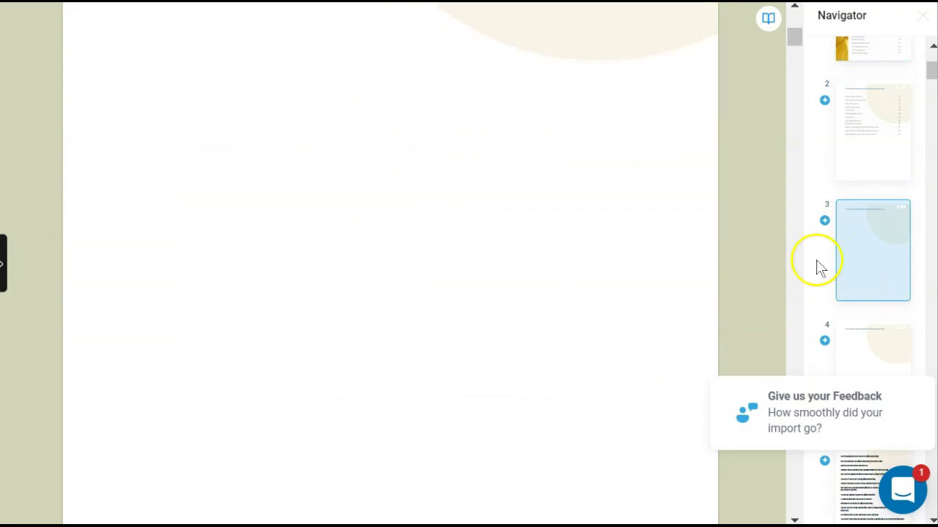
pyautogui.rightClick(871, 247)
pyautogui.click(853, 258)
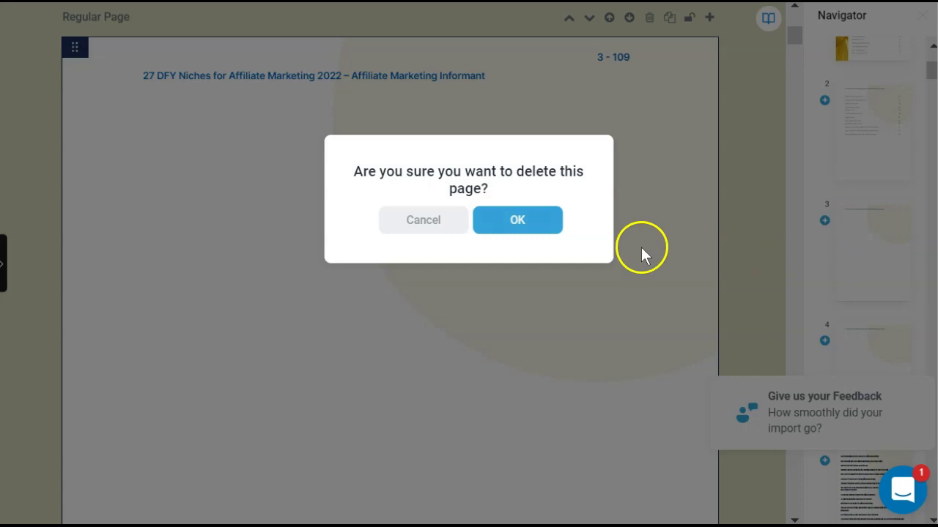
pyautogui.click(531, 219)
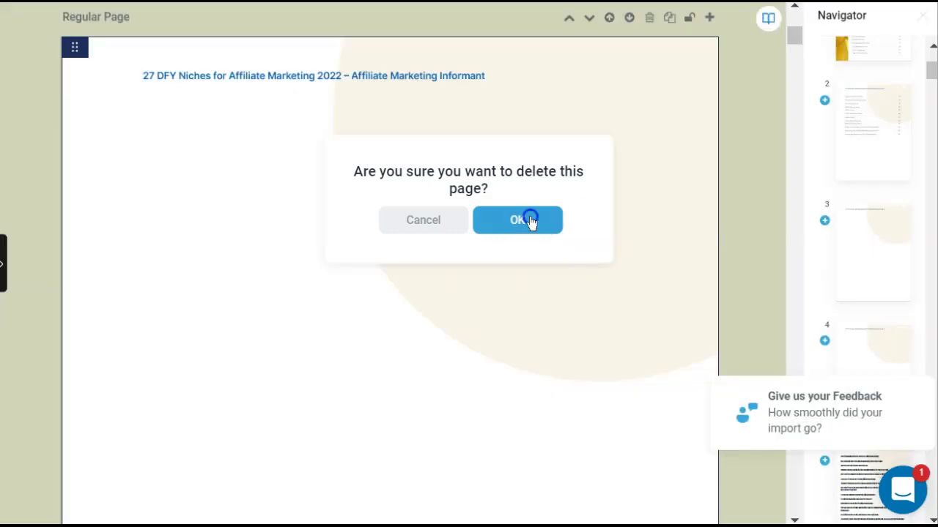
pyautogui.click(5, 266)
pyautogui.click(82, 513)
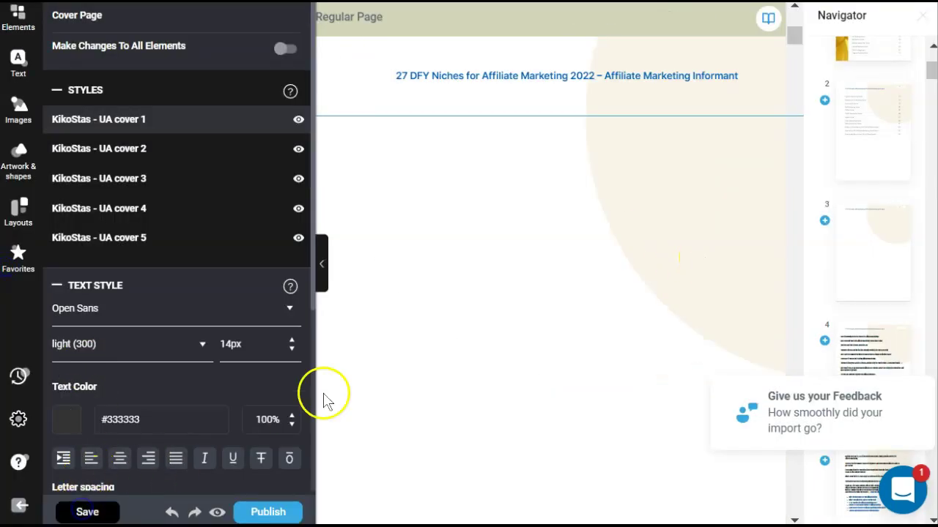
# Step: Check the Table Of Contents entries, then delete the newly empty page 3
pyautogui.click(854, 236)
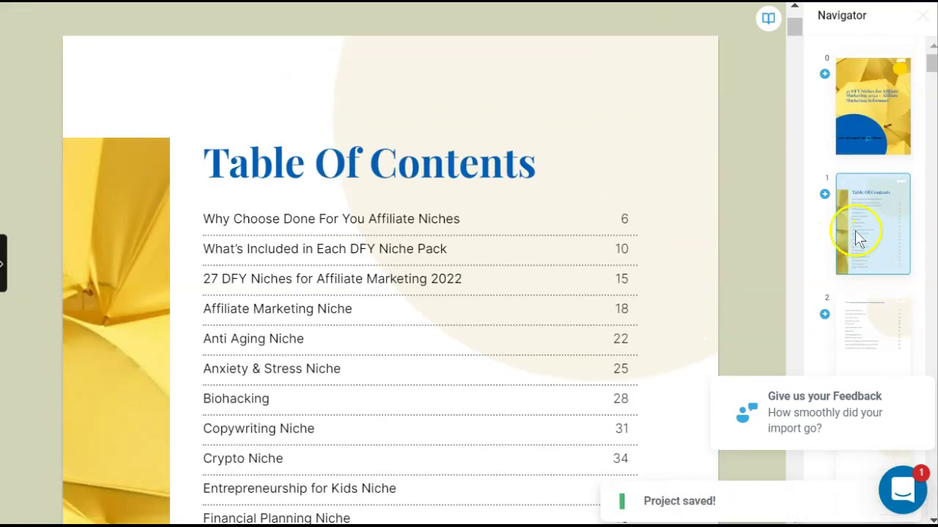
pyautogui.click(629, 213)
pyautogui.click(623, 219)
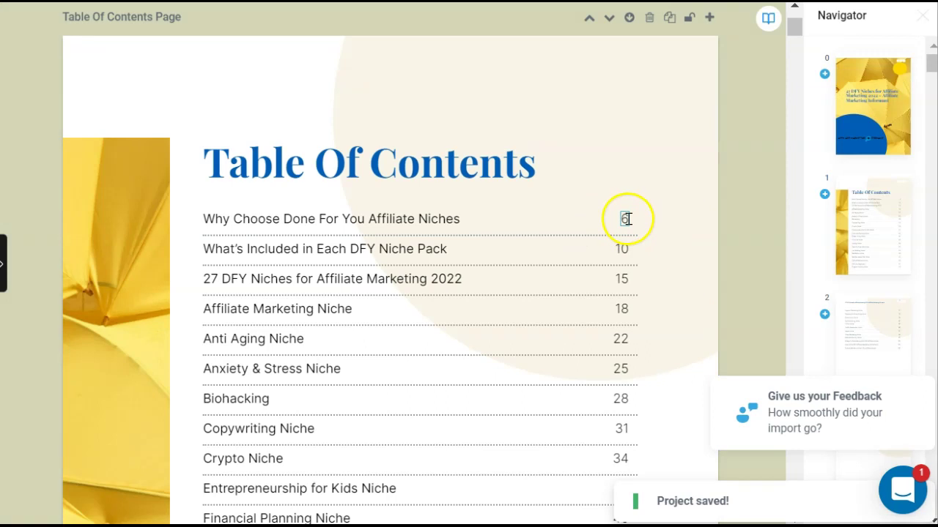
pyautogui.scroll(-3, 869, 282)
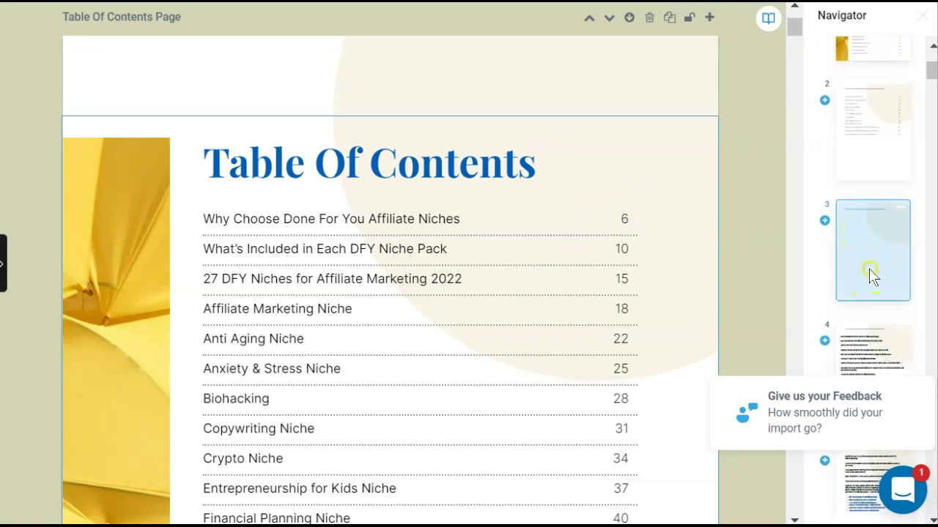
pyautogui.rightClick(868, 275)
pyautogui.click(869, 262)
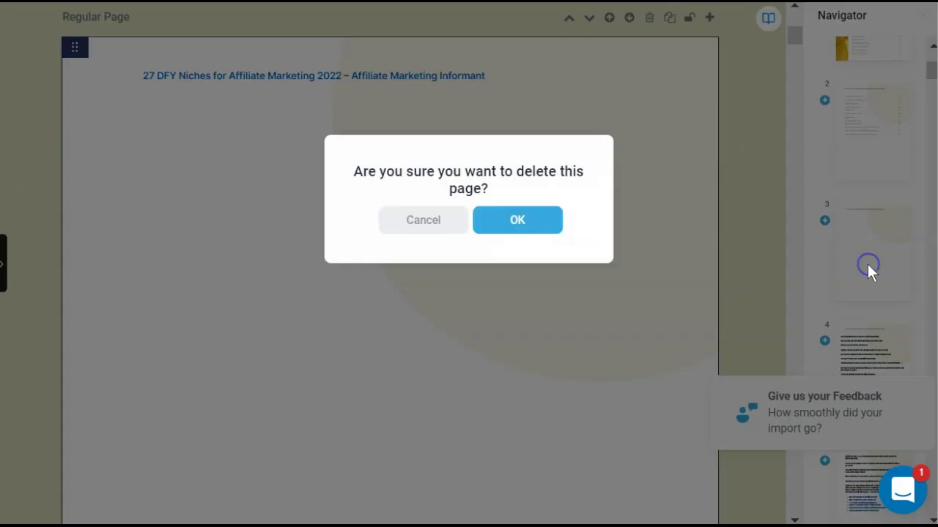
pyautogui.click(515, 221)
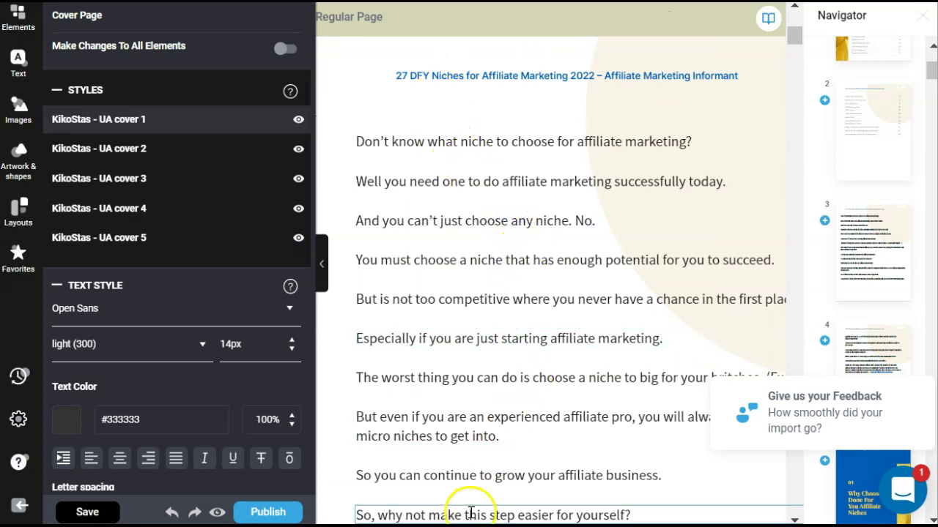
# Step: Publish the 27 DFY Niches ebook in Flipbook format and confirm the export
pyautogui.click(267, 512)
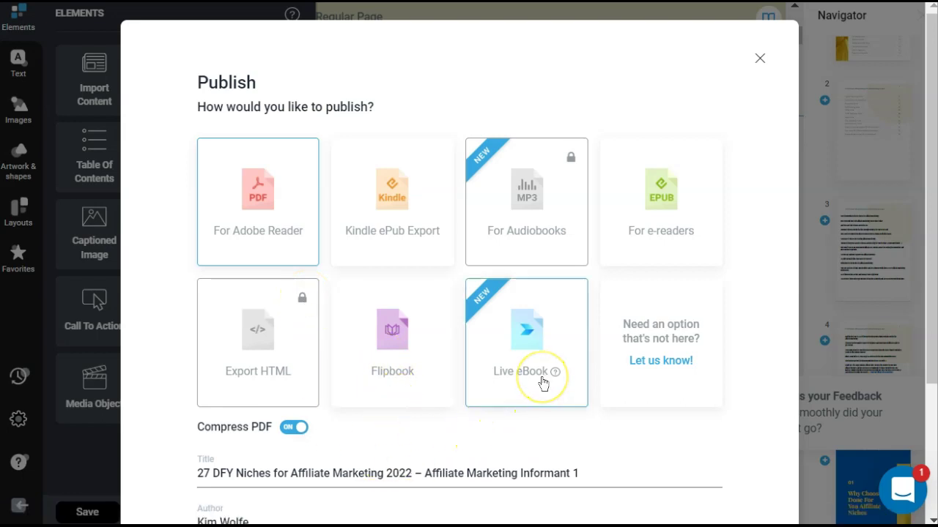
pyautogui.scroll(-3, 539, 388)
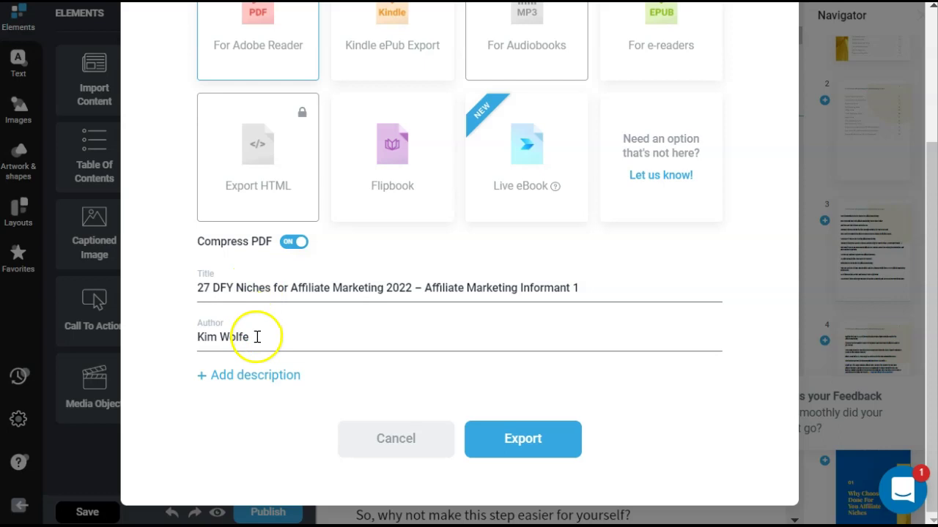
pyautogui.click(573, 449)
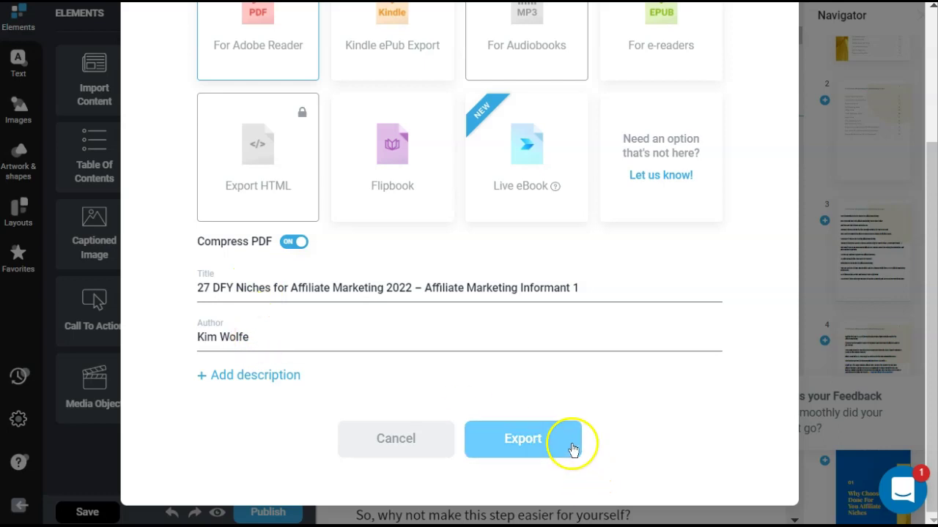
pyautogui.scroll(2, 512, 329)
pyautogui.click(399, 269)
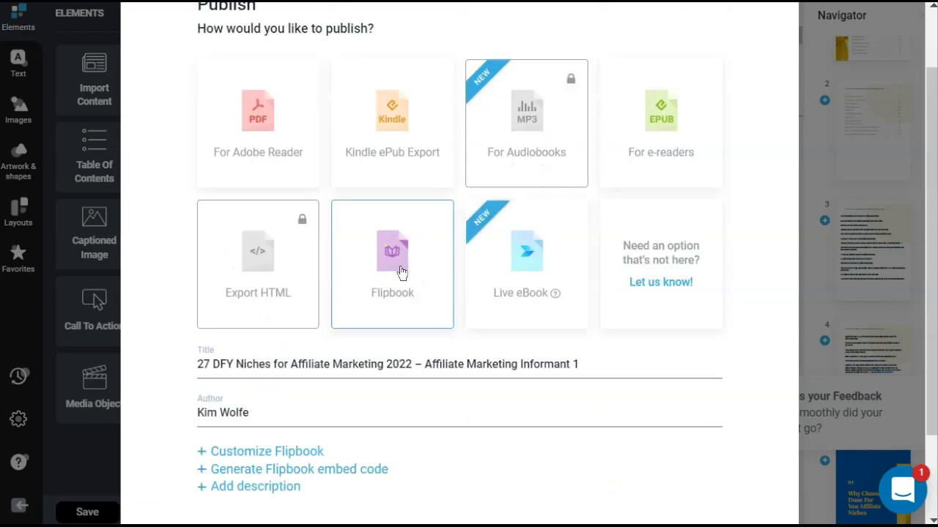
pyautogui.scroll(-2, 345, 308)
pyautogui.click(295, 342)
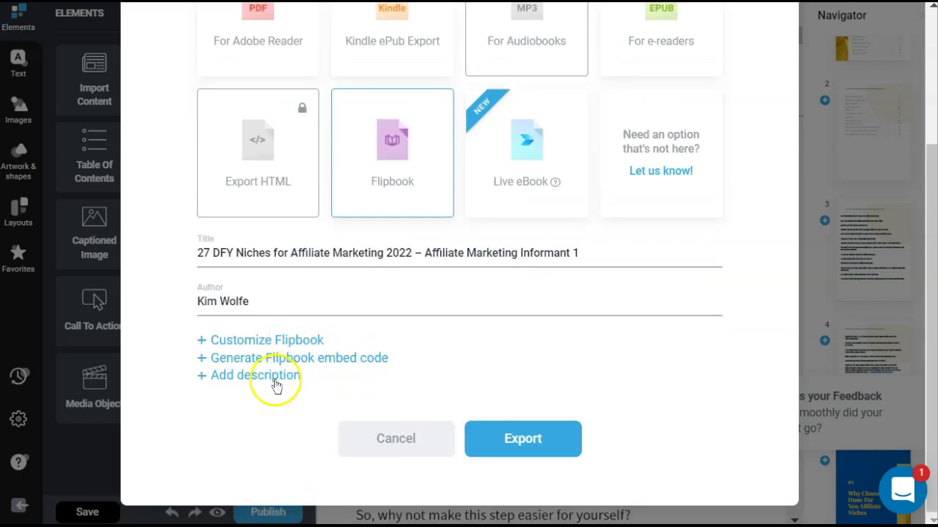
pyautogui.click(552, 454)
pyautogui.click(521, 239)
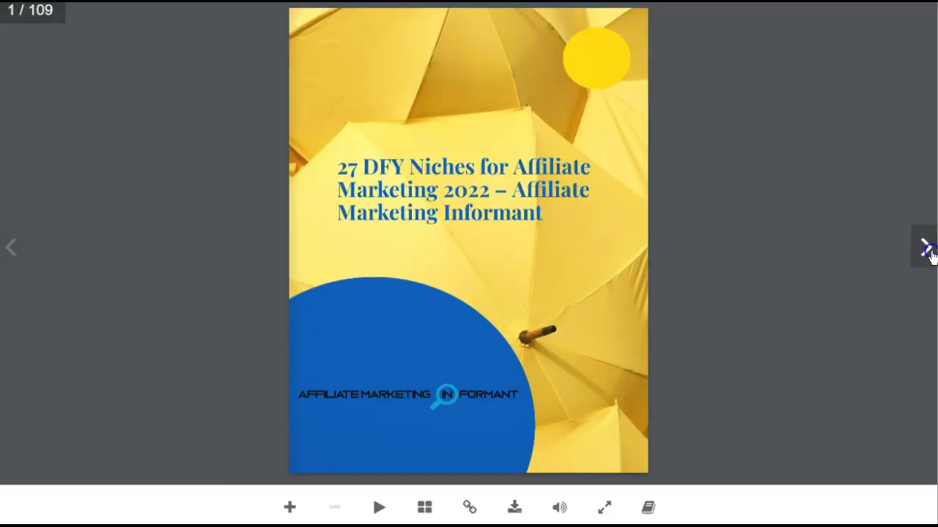
# Step: Flip through the flipbook spreads from the cover to the 27 DFY Niches chapter
pyautogui.click(927, 250)
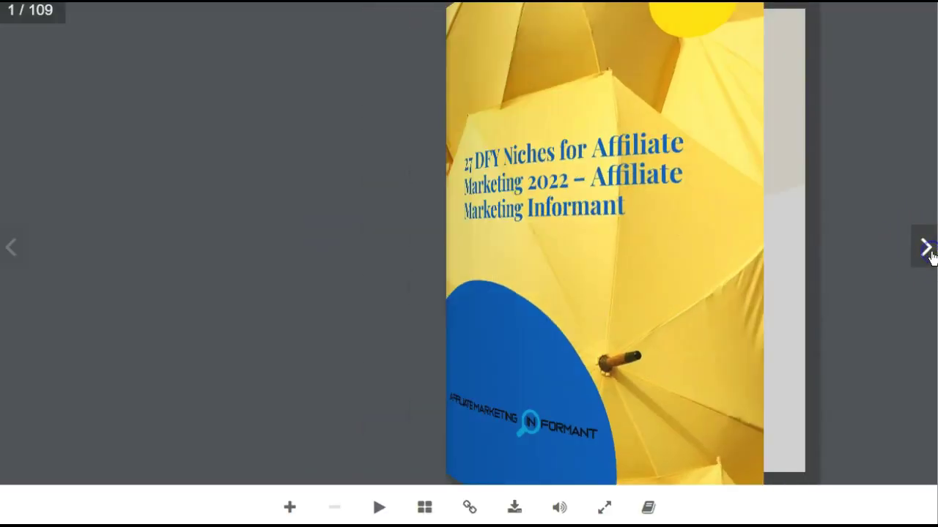
pyautogui.click(928, 256)
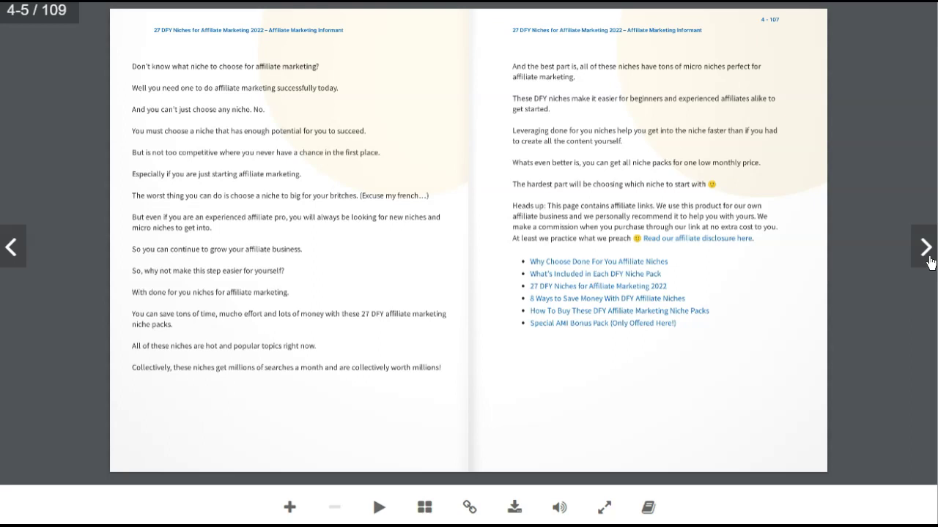
pyautogui.click(927, 256)
pyautogui.click(927, 257)
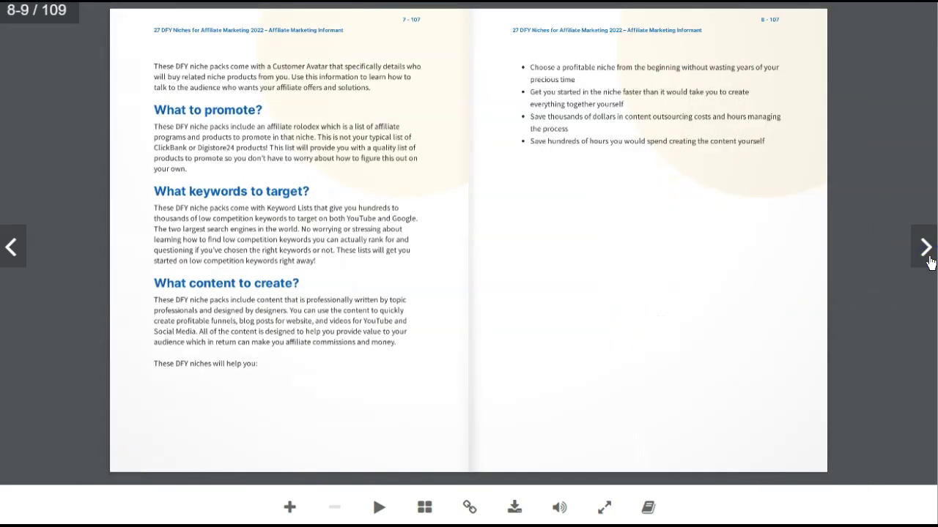
pyautogui.click(927, 258)
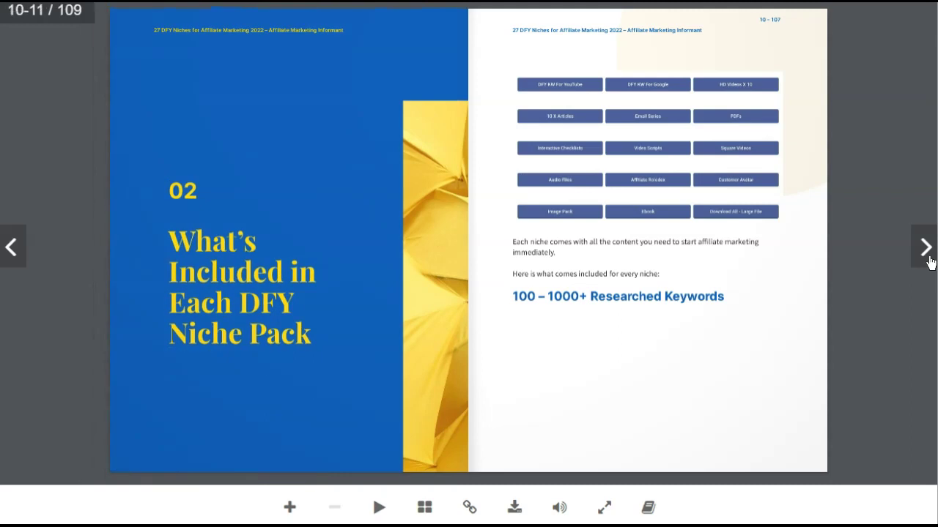
pyautogui.click(927, 258)
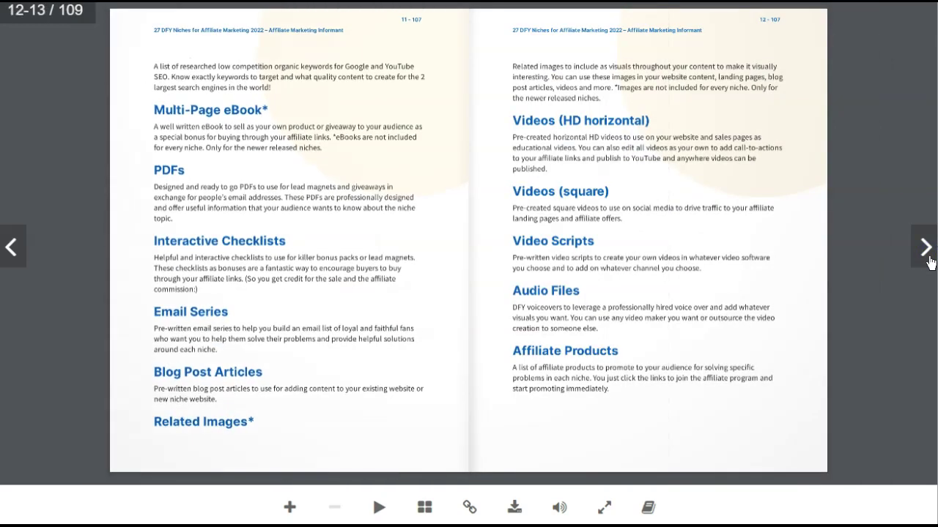
pyautogui.click(927, 258)
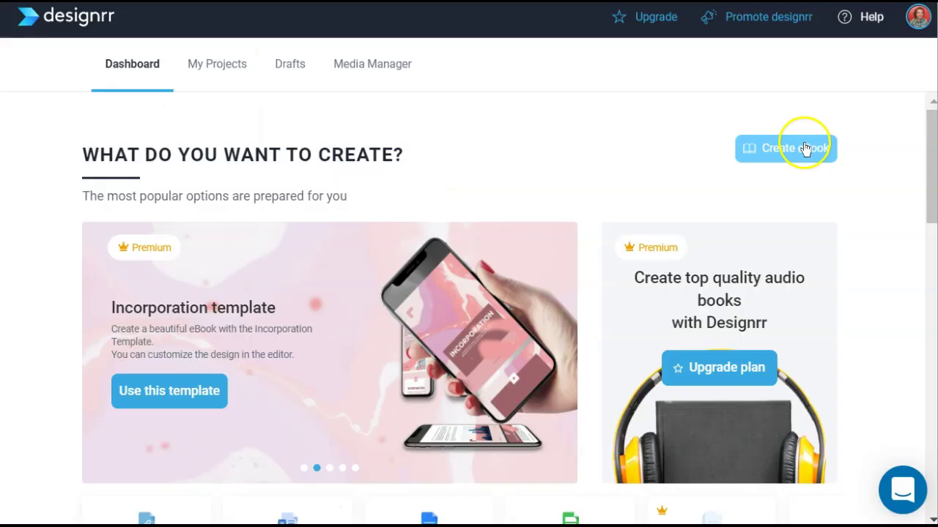
# Step: Start creating a new project and scroll through the import options
pyautogui.click(805, 147)
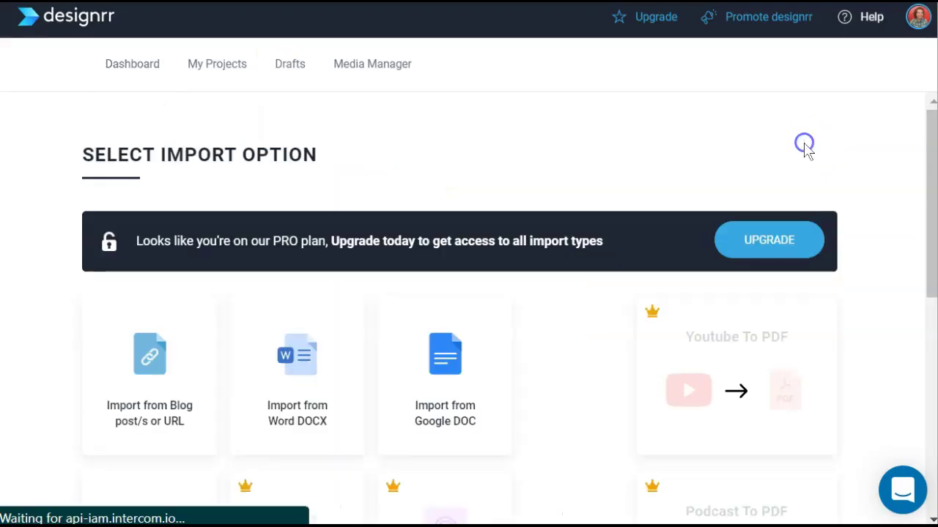
pyautogui.scroll(-3, 480, 173)
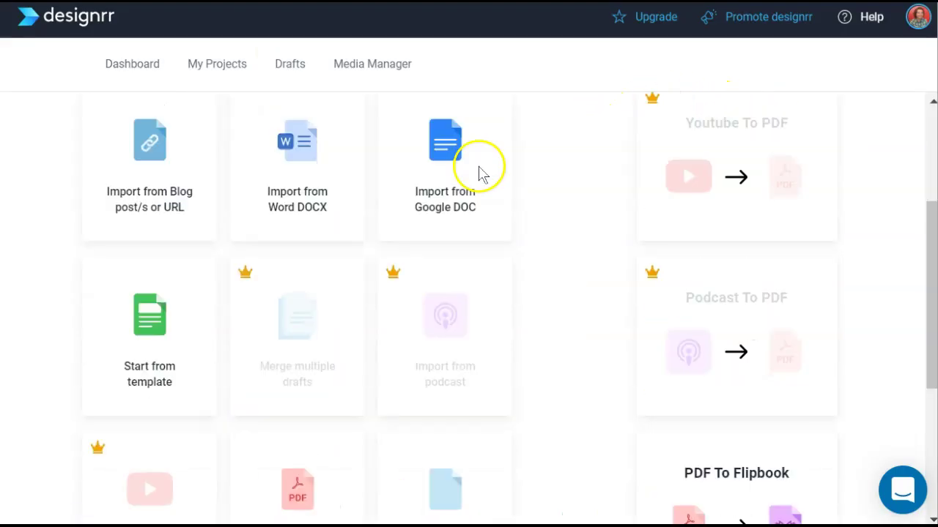
pyautogui.scroll(-2, 439, 220)
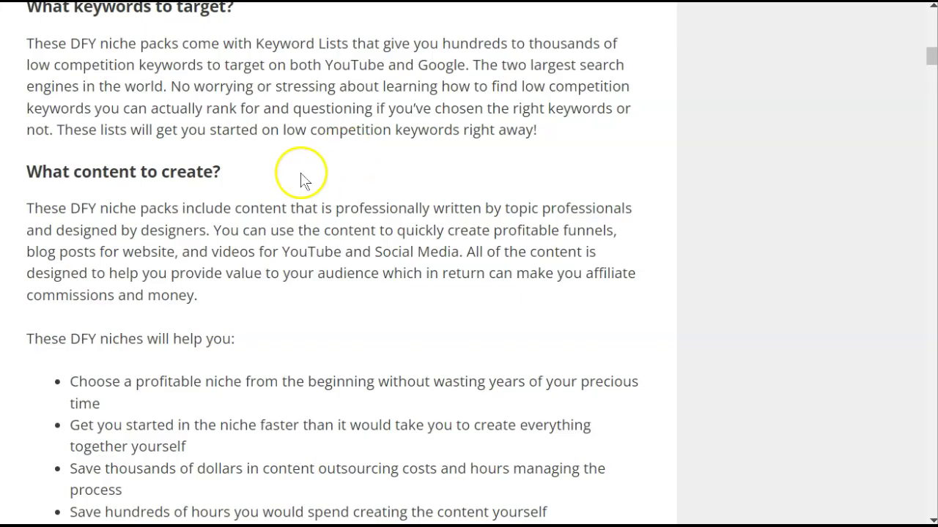
# Step: Scroll the Premium PLR Packages grid and open the List Building package
pyautogui.scroll(10, 303, 183)
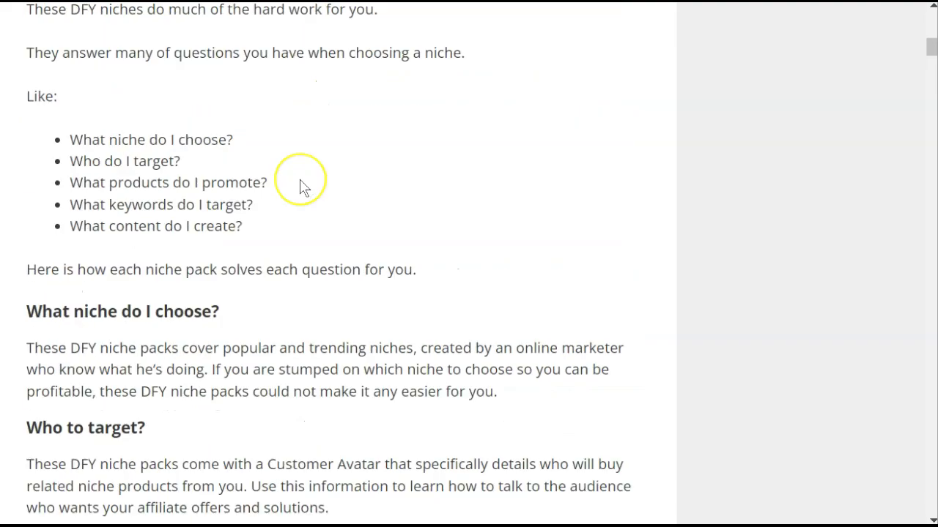
pyautogui.scroll(10, 303, 187)
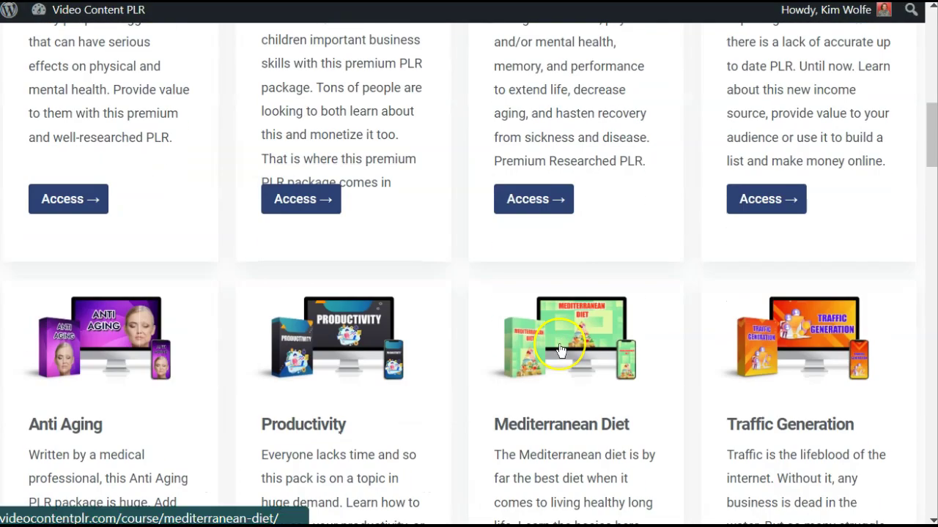
pyautogui.scroll(-8, 561, 348)
pyautogui.scroll(-3, 561, 350)
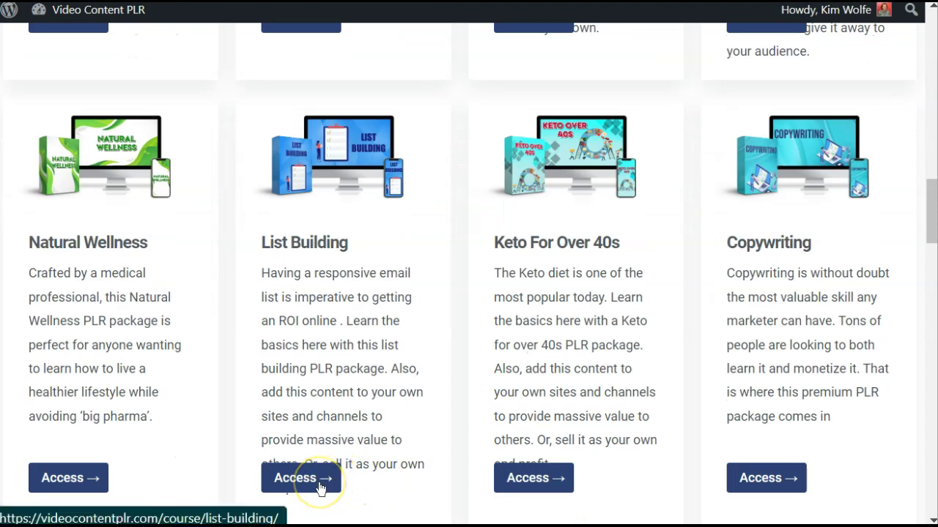
pyautogui.click(320, 488)
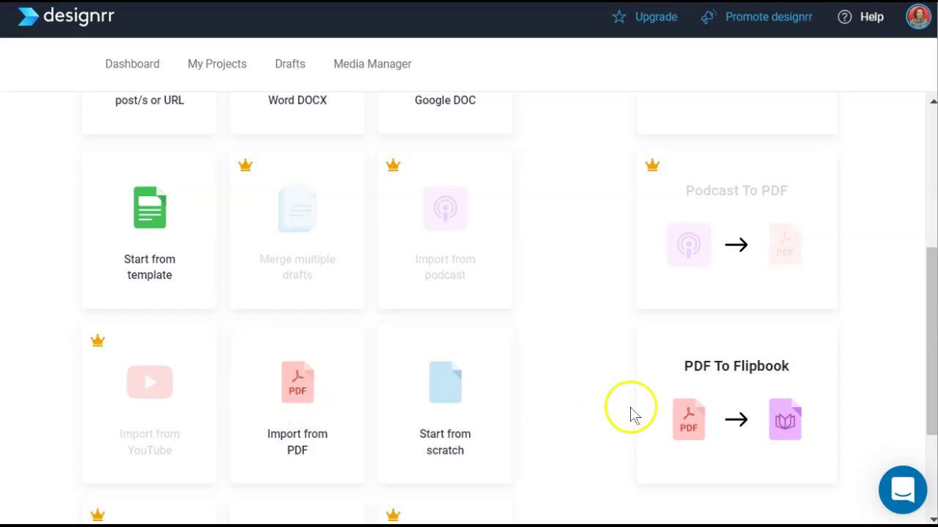
# Step: Import content from a PDF and scroll through the available template covers
pyautogui.click(328, 416)
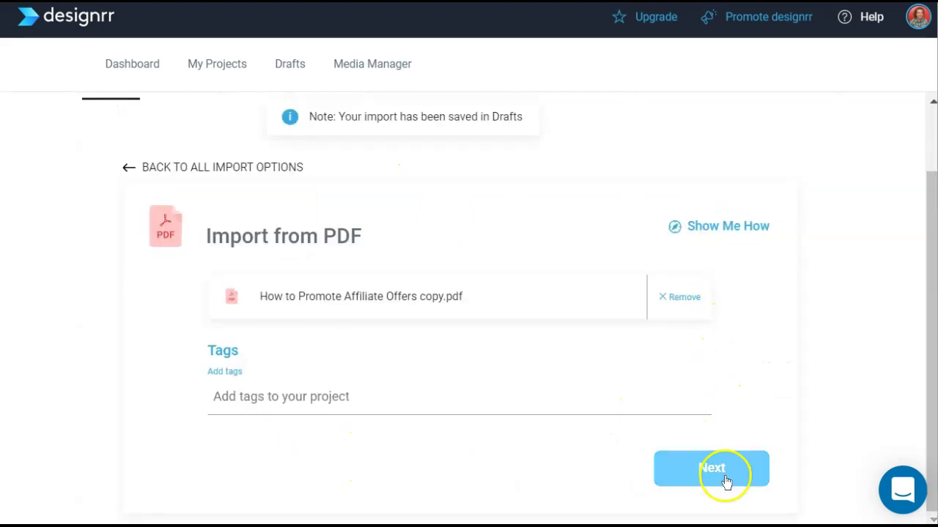
pyautogui.click(724, 480)
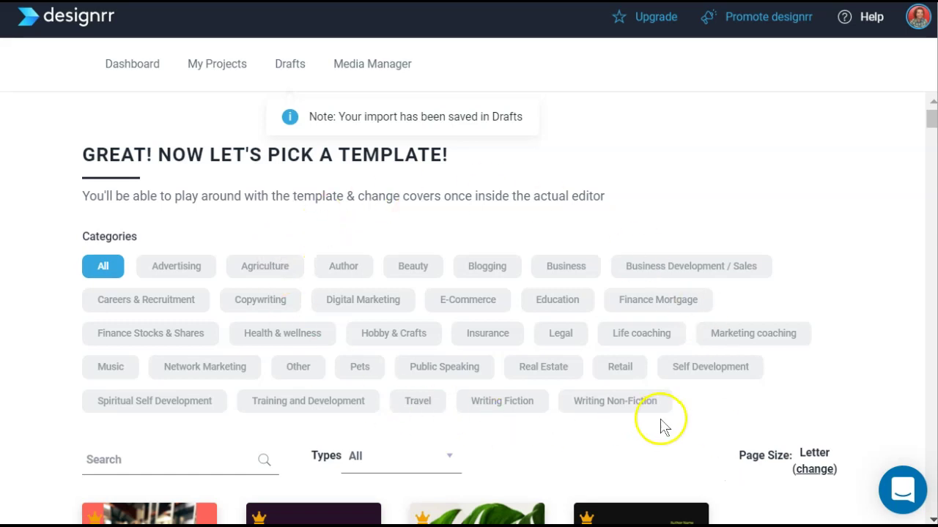
pyautogui.scroll(-6, 663, 427)
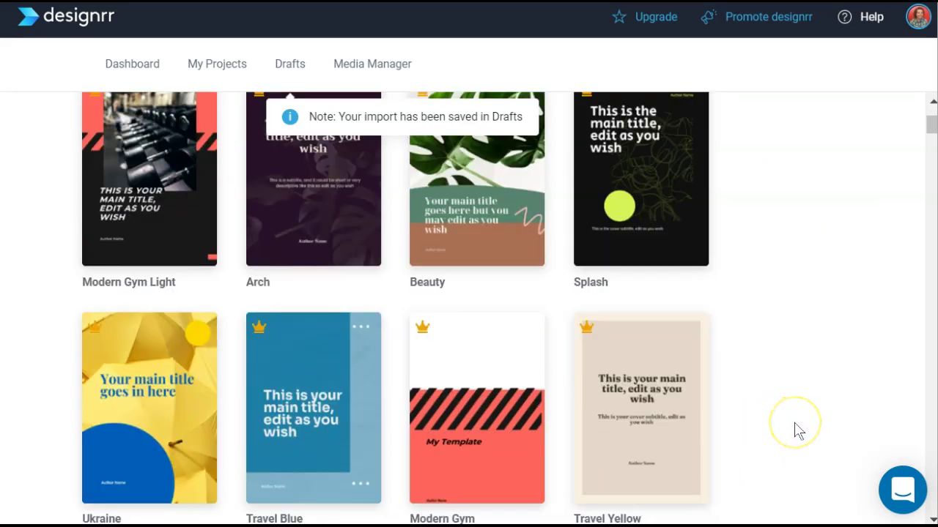
pyautogui.scroll(-8, 799, 431)
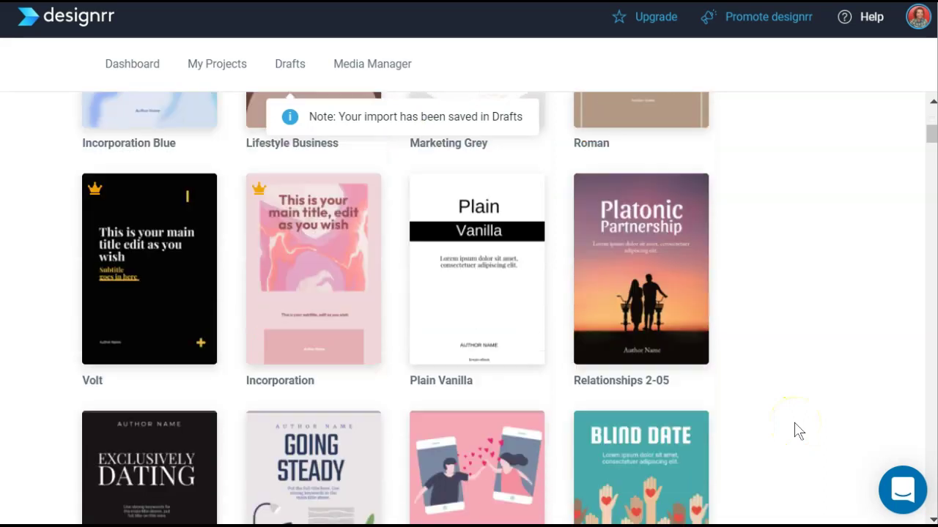
pyautogui.scroll(-9, 798, 431)
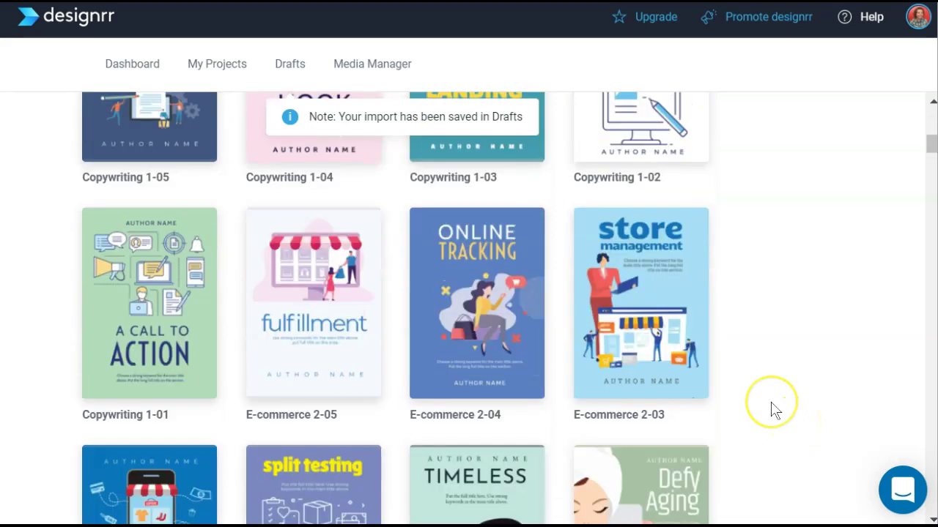
pyautogui.scroll(-7, 775, 411)
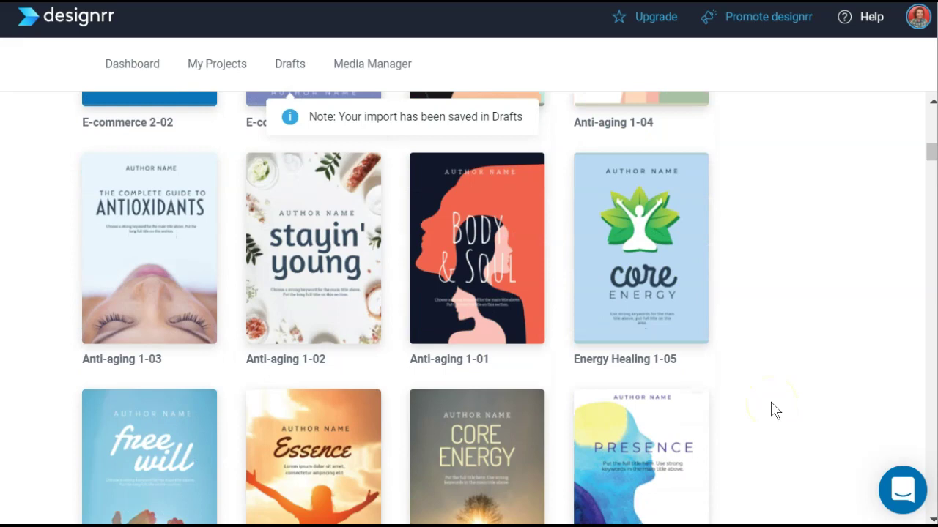
pyautogui.scroll(-12, 775, 410)
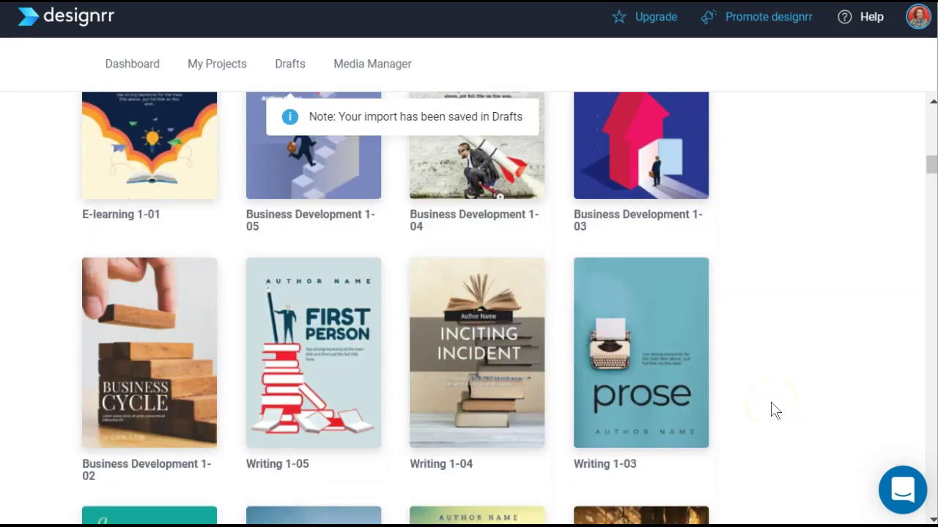
pyautogui.scroll(-8, 771, 410)
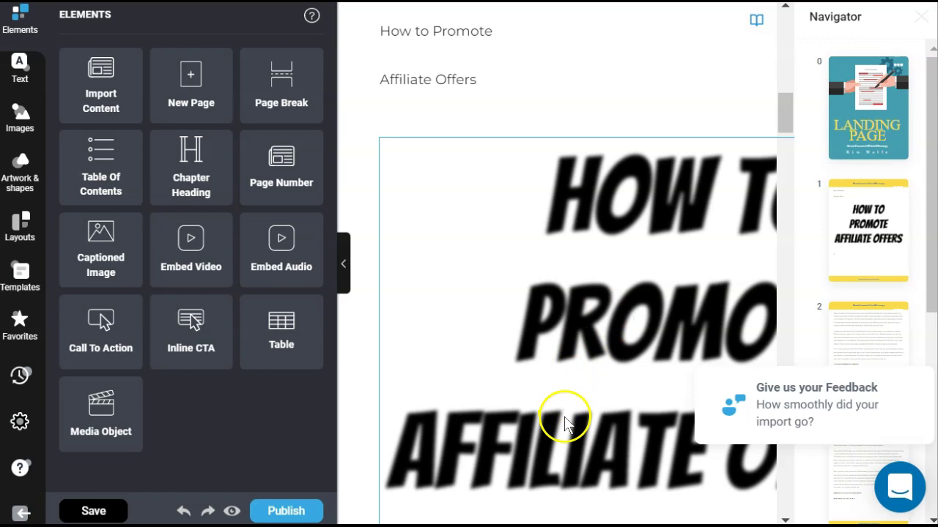
# Step: Look over the imported pages, then select the cover's LANDING PAGE heading
pyautogui.click(884, 355)
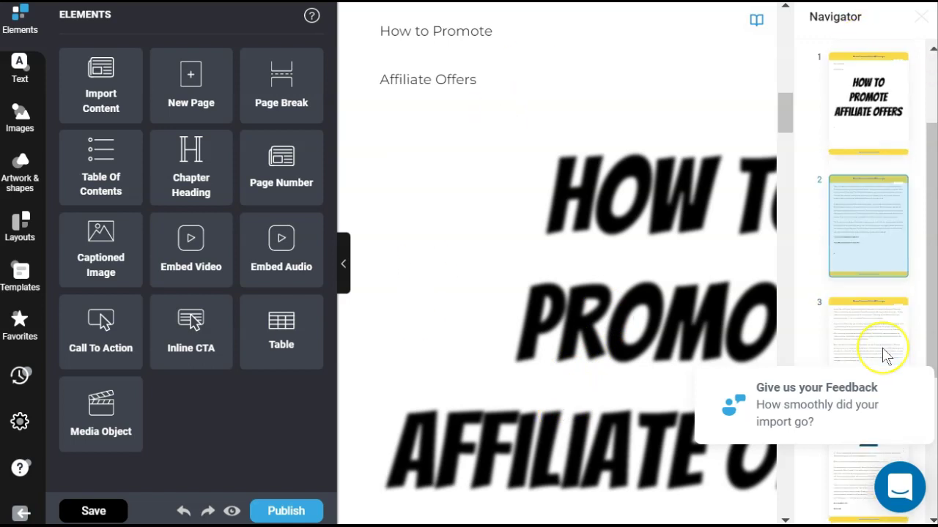
pyautogui.scroll(-2, 885, 353)
pyautogui.scroll(5, 887, 355)
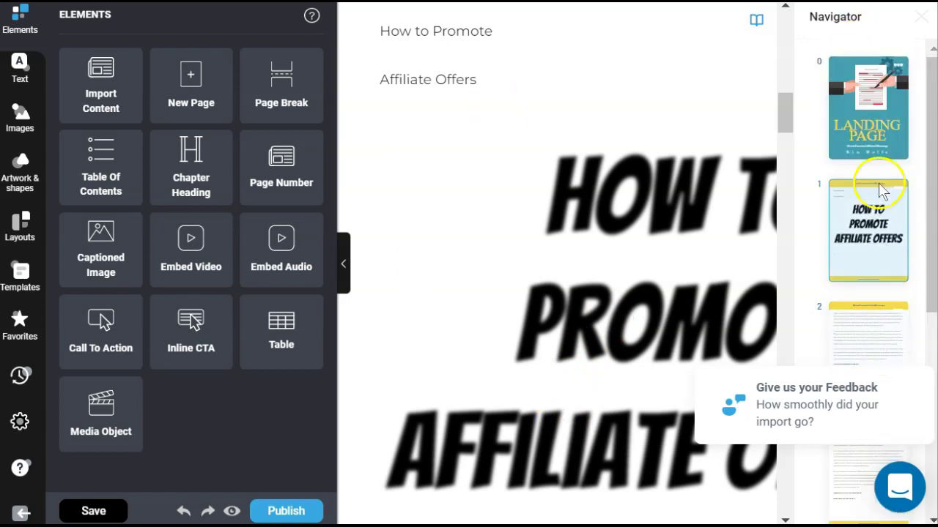
pyautogui.click(864, 117)
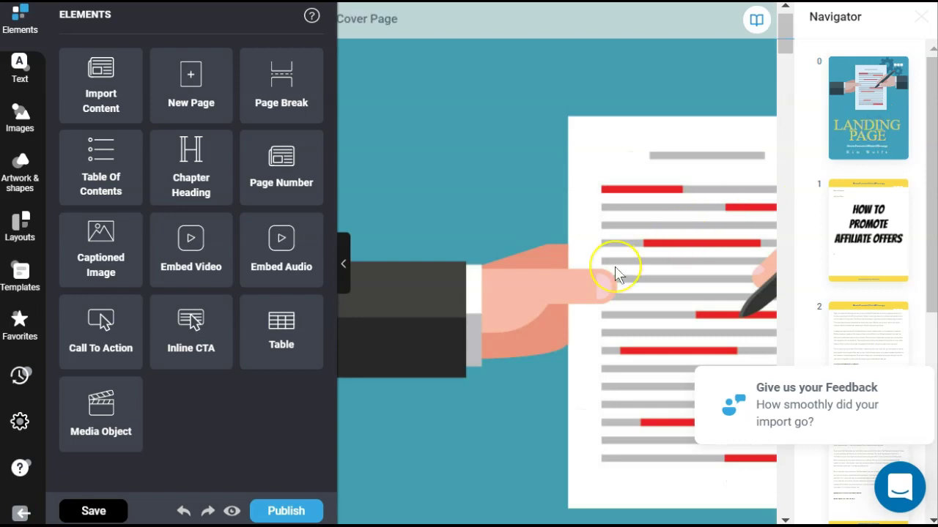
pyautogui.scroll(-6, 615, 271)
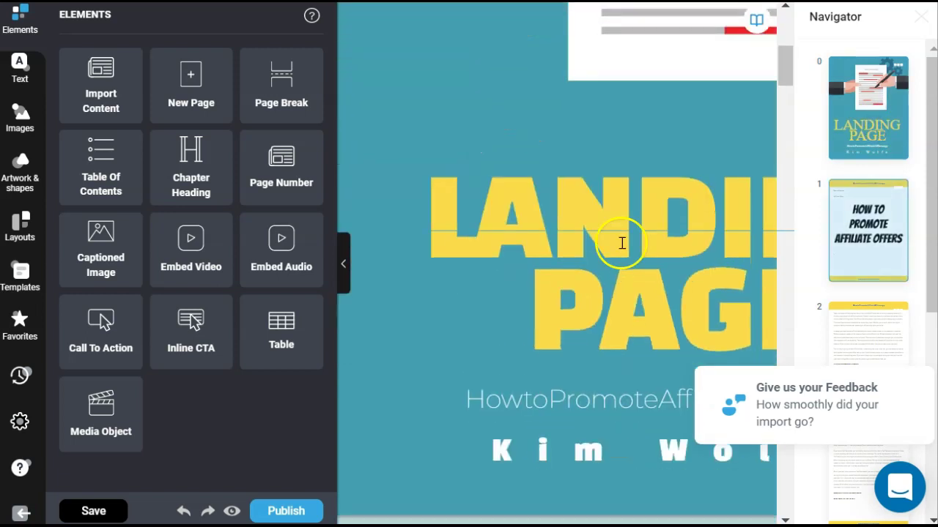
pyautogui.click(624, 221)
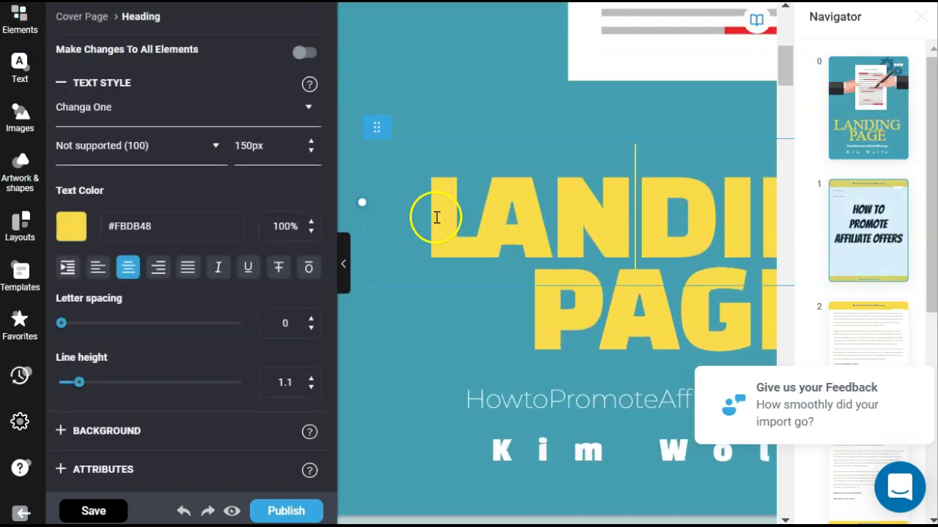
# Step: Replace the LANDING PAGE heading with 'How to Promote Affiliate Offers' and enlarge it slightly
pyautogui.moveTo(436, 218); pyautogui.dragTo(755, 176)
pyautogui.write('How to Promote')
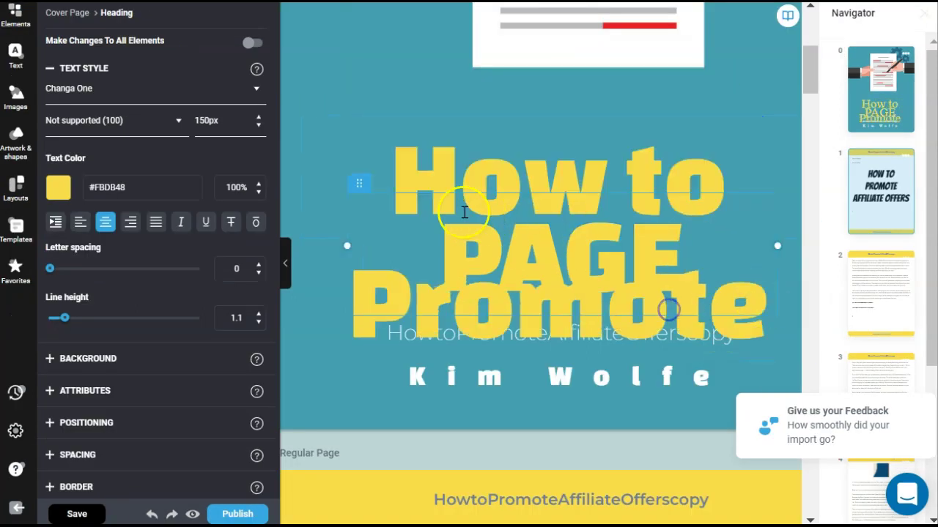
pyautogui.moveTo(391, 165); pyautogui.dragTo(760, 218)
pyautogui.moveTo(432, 260); pyautogui.dragTo(656, 264)
pyautogui.write('Affiliate Offers')
pyautogui.click(259, 120)
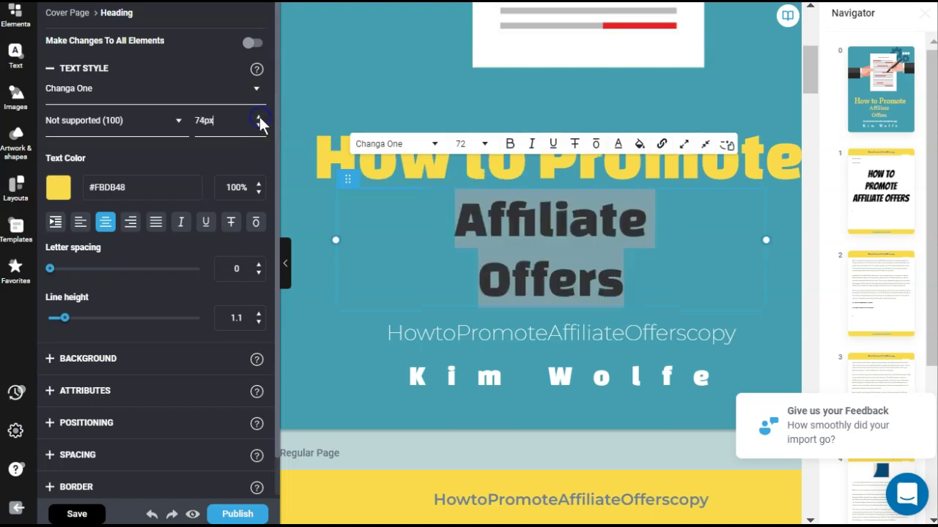
pyautogui.click(258, 118)
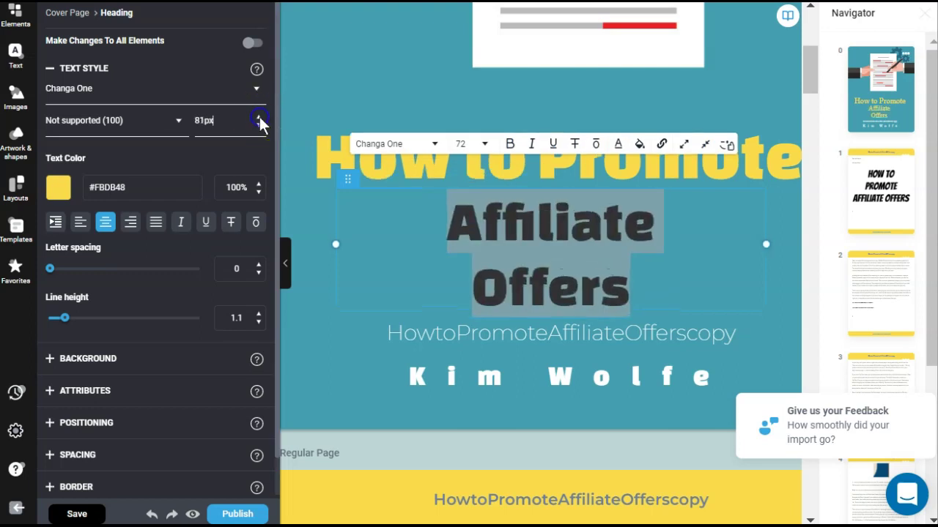
# Step: Delete the subtitle and the author name line from the cover
pyautogui.click(388, 328)
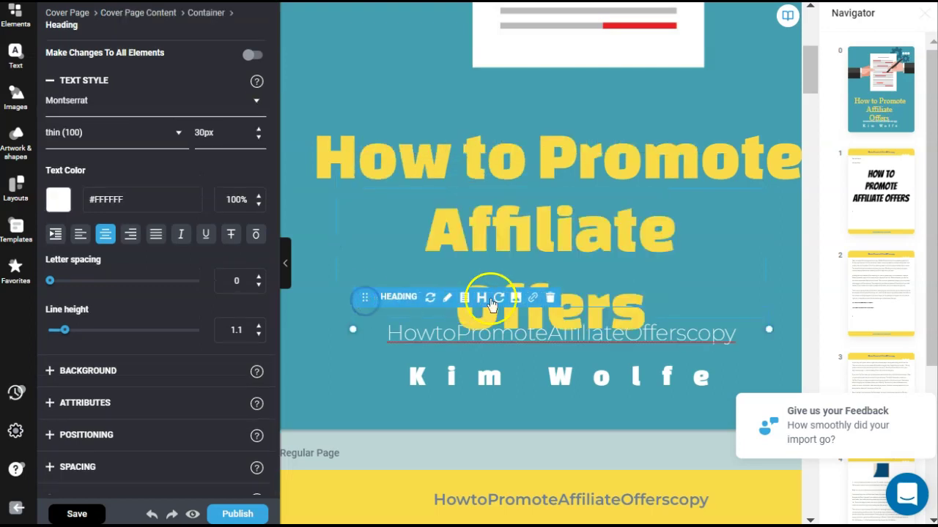
pyautogui.click(550, 297)
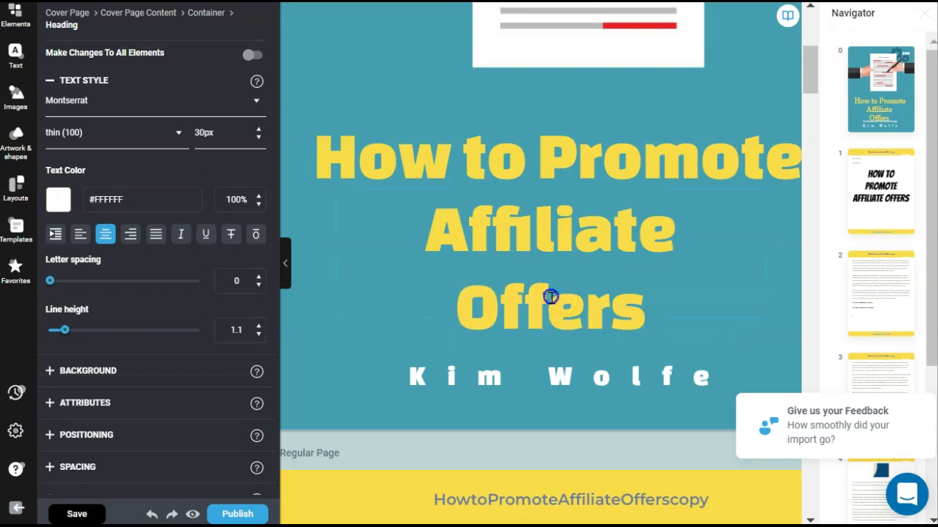
pyautogui.click(633, 376)
pyautogui.moveTo(306, 342)
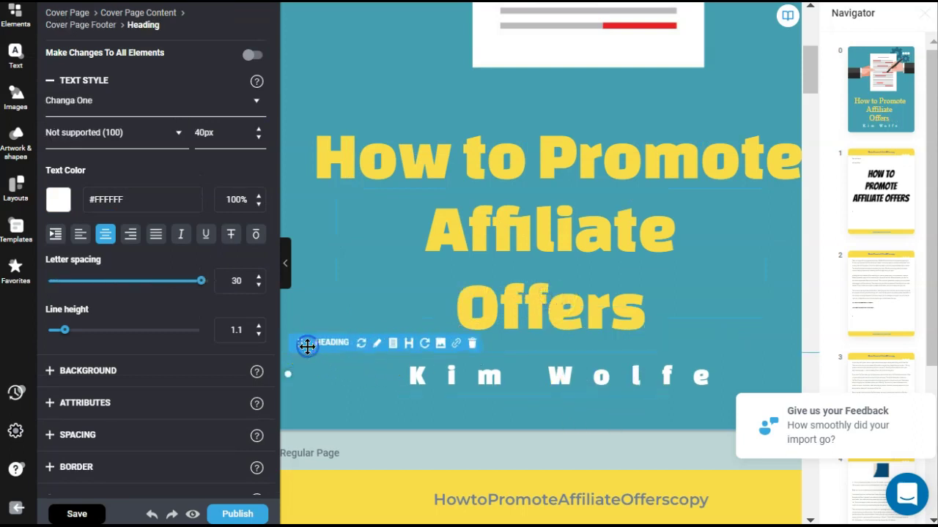
pyautogui.click(484, 343)
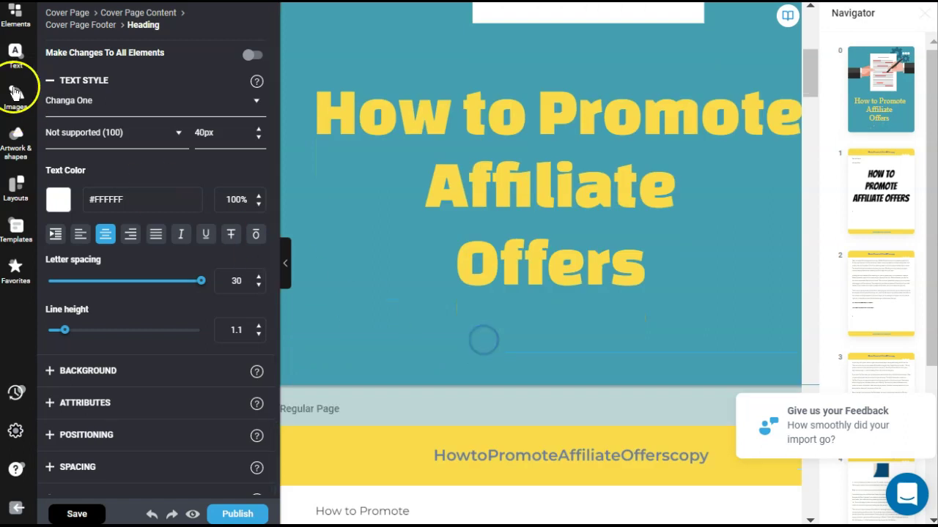
# Step: Drag the Affiliate Marketing Informant logo from My Images below the cover title
pyautogui.click(15, 94)
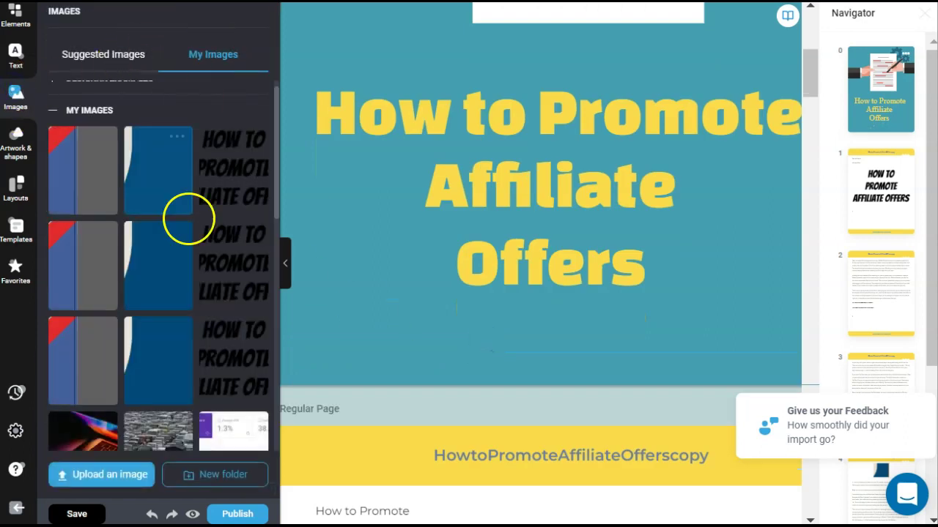
pyautogui.scroll(-5, 174, 422)
pyautogui.moveTo(176, 414); pyautogui.dragTo(578, 339)
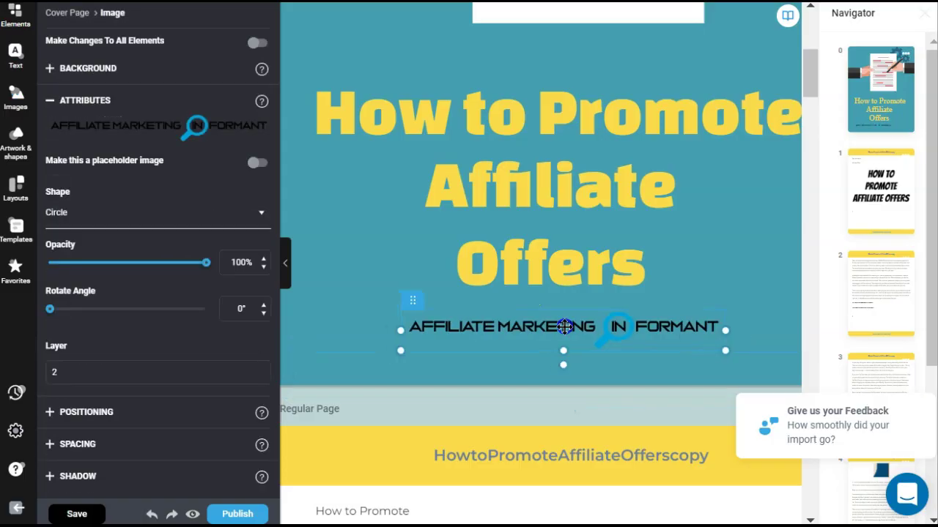
pyautogui.scroll(3, 562, 328)
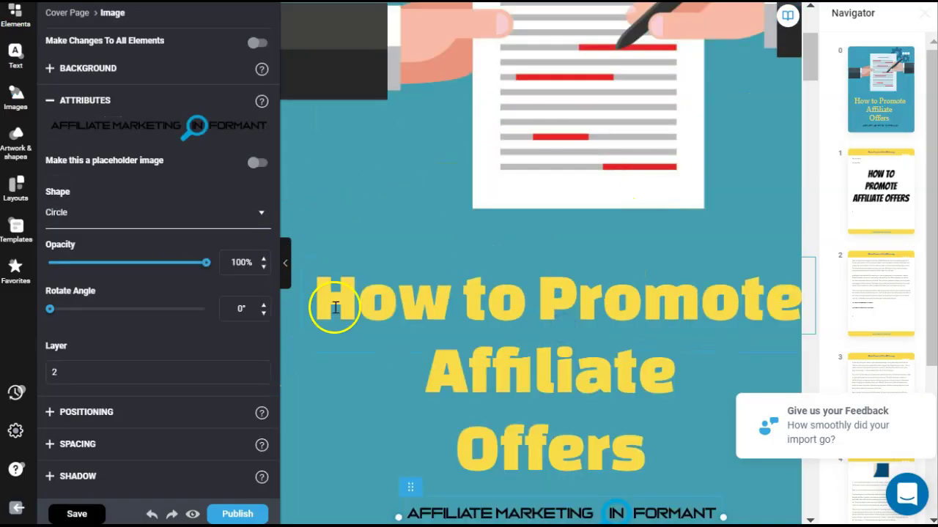
pyautogui.scroll(-3, 679, 375)
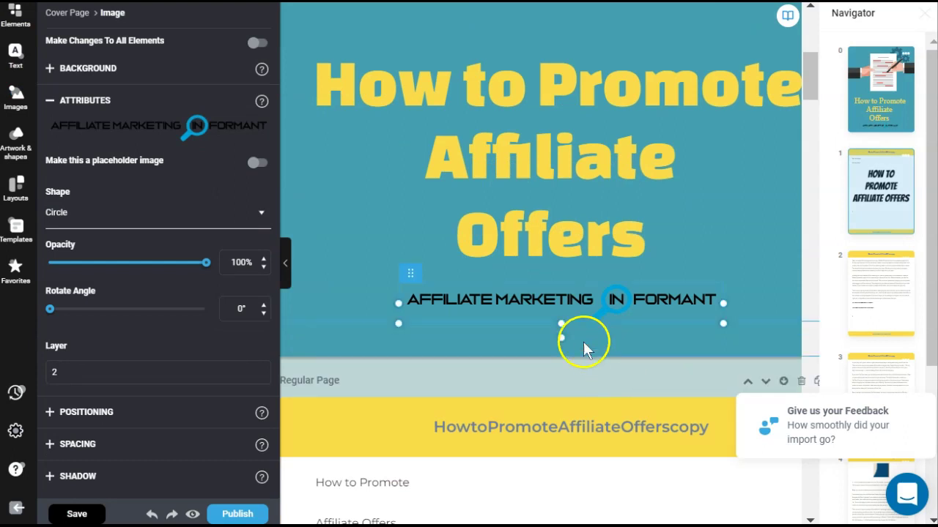
pyautogui.click(286, 255)
pyautogui.scroll(-5, 441, 356)
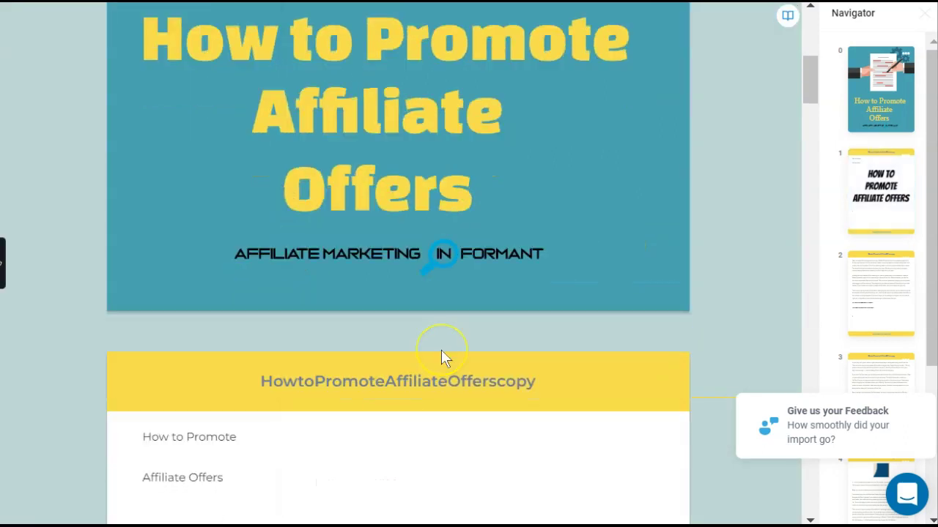
pyautogui.scroll(-7, 444, 357)
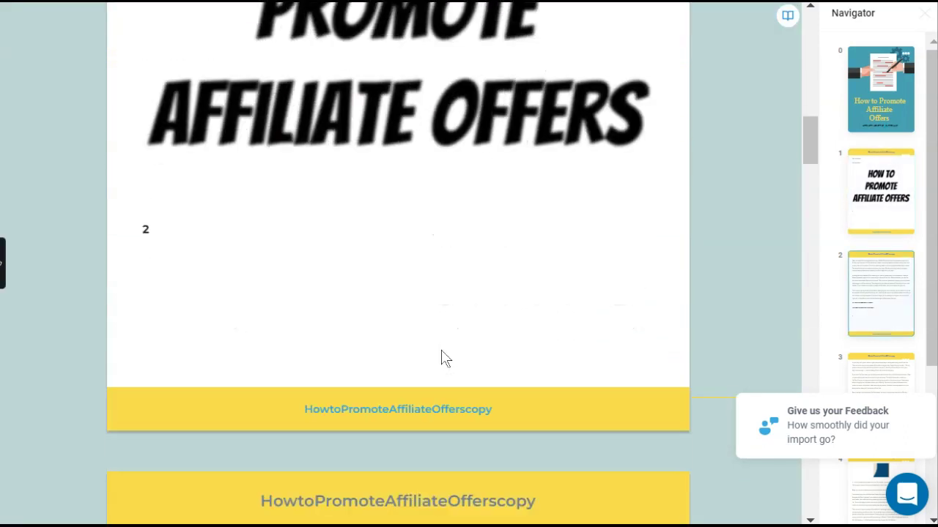
# Step: Replace page 4's blue image with the teal desk illustration and save the project
pyautogui.scroll(-4, 445, 357)
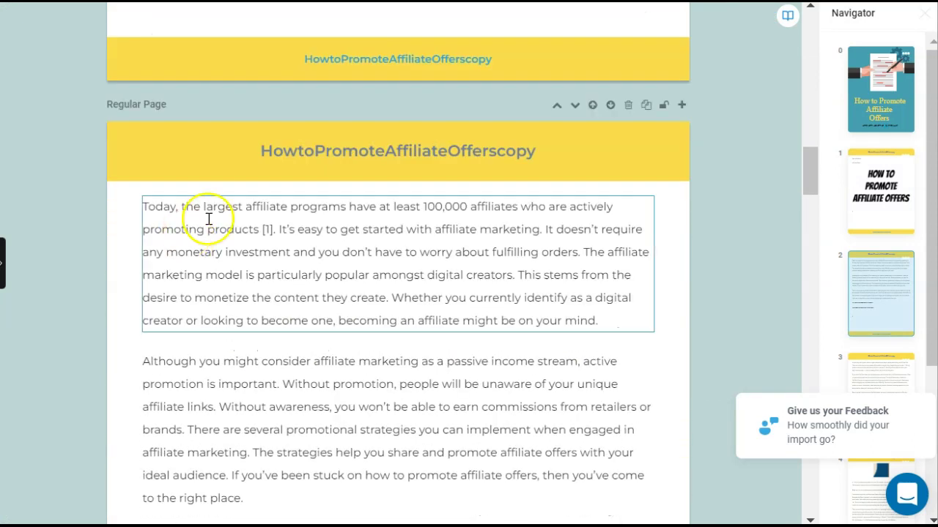
pyautogui.scroll(-3, 523, 330)
pyautogui.scroll(-8, 523, 357)
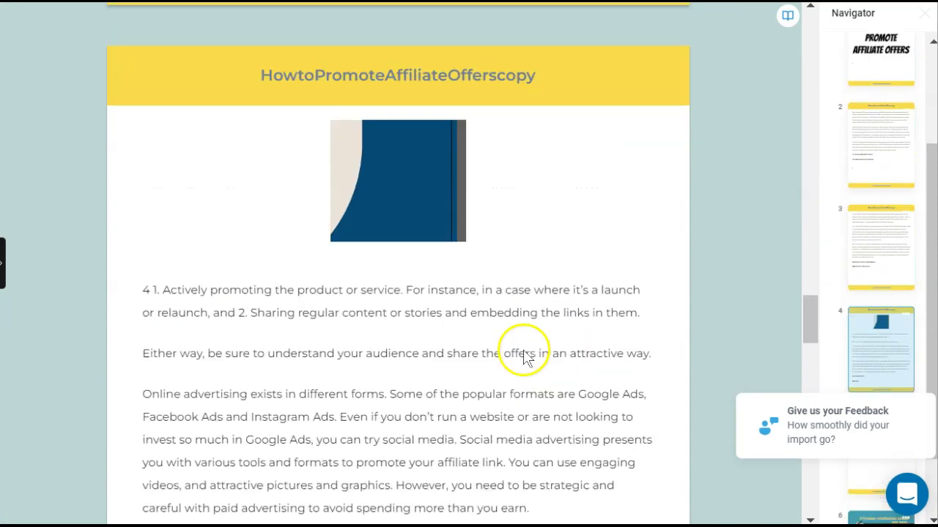
pyautogui.scroll(1, 440, 315)
pyautogui.click(389, 228)
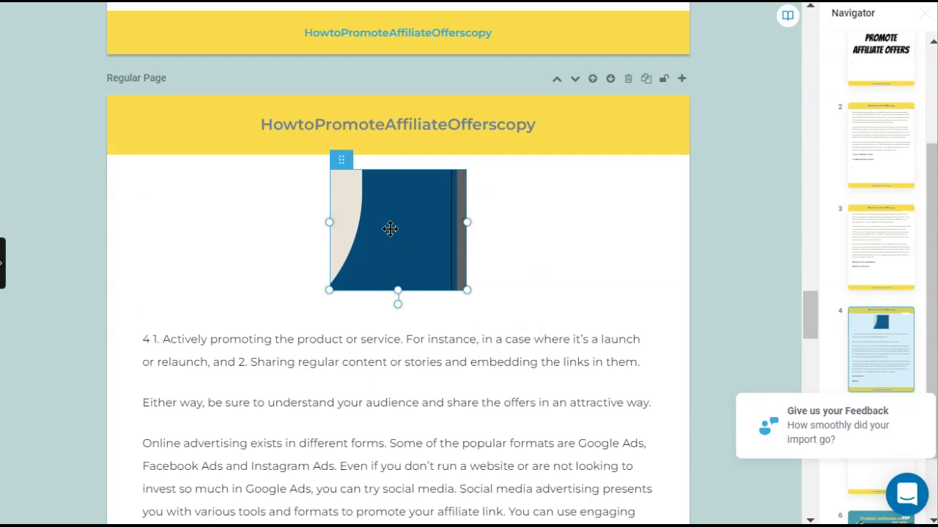
pyautogui.click(5, 262)
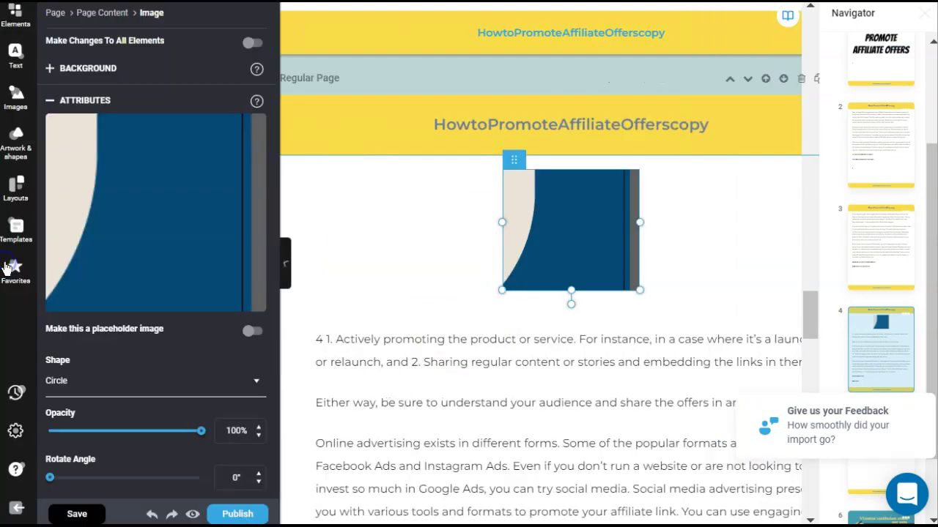
pyautogui.click(18, 100)
pyautogui.moveTo(233, 411); pyautogui.dragTo(482, 252)
pyautogui.click(517, 357)
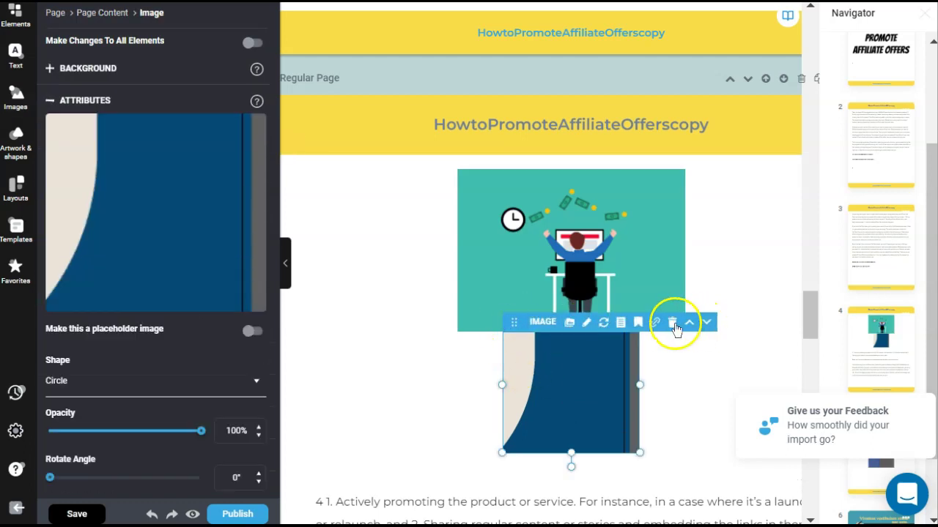
pyautogui.click(671, 324)
pyautogui.moveTo(674, 324); pyautogui.dragTo(542, 195)
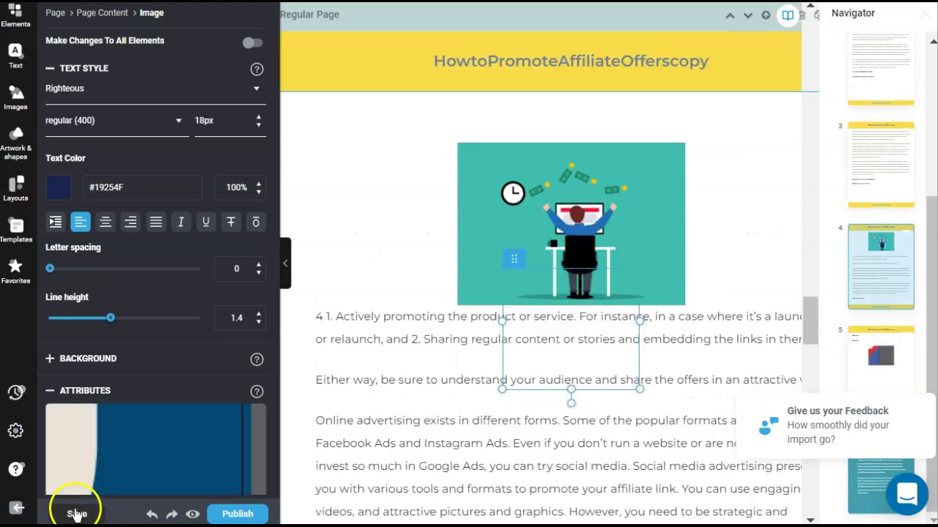
pyautogui.click(77, 514)
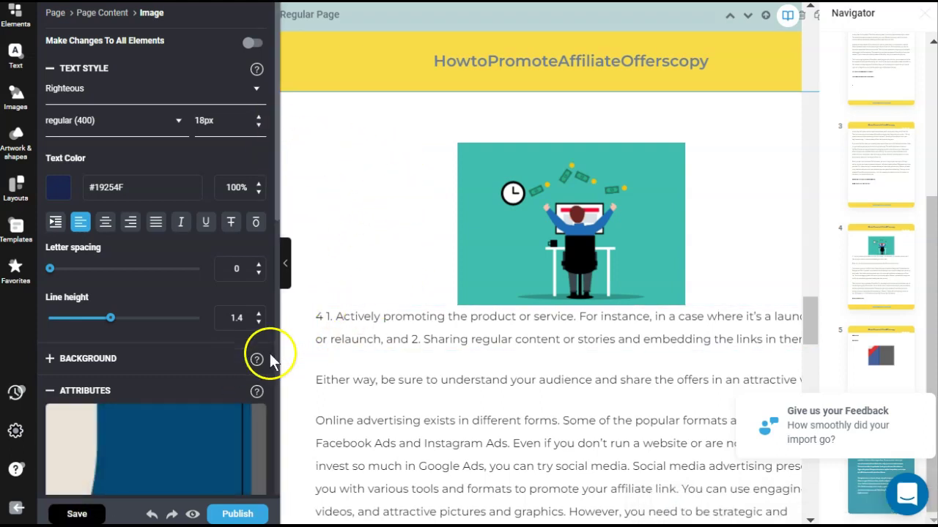
# Step: Publish the ebook using the e-reader format and export it
pyautogui.click(237, 514)
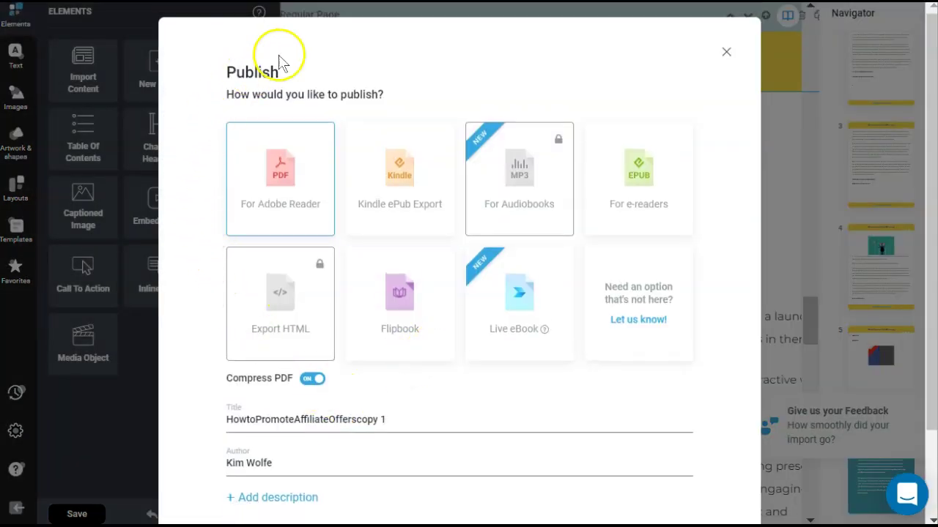
pyautogui.click(635, 225)
pyautogui.scroll(-1, 579, 337)
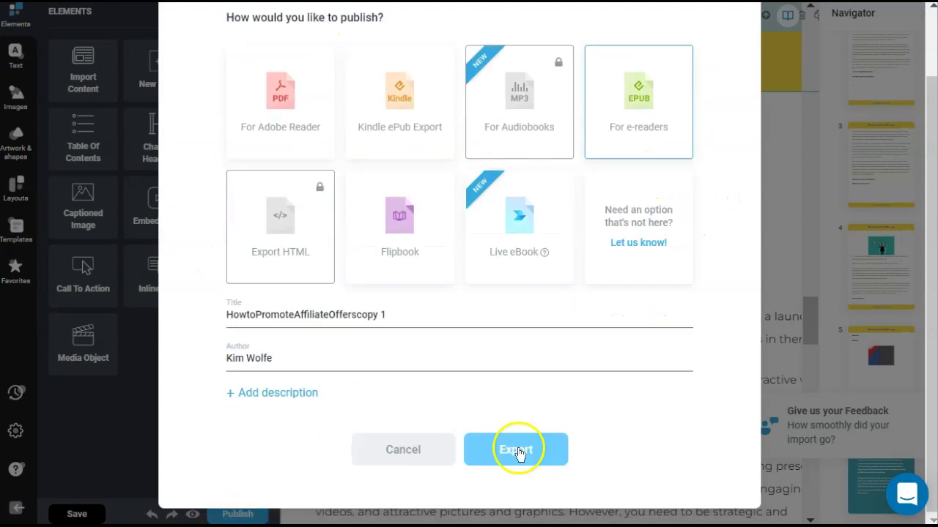
pyautogui.click(518, 452)
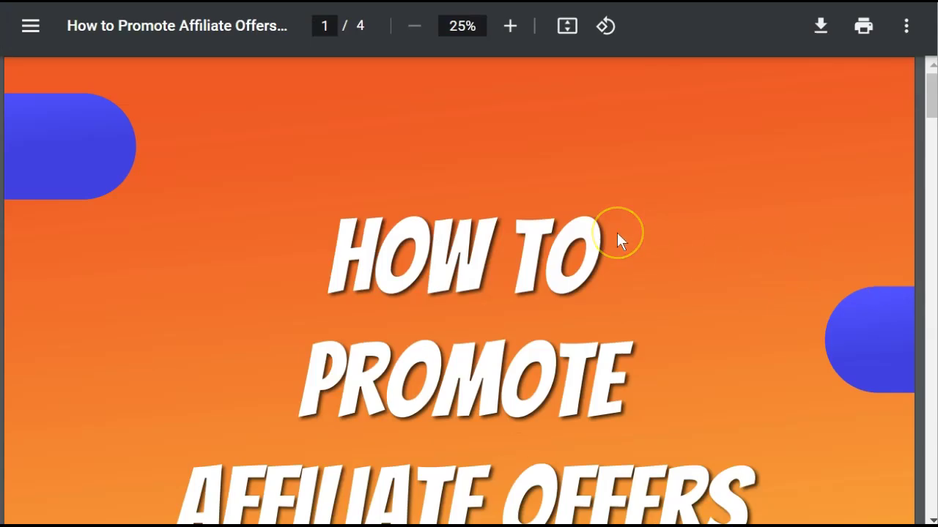
pyautogui.scroll(-10, 634, 251)
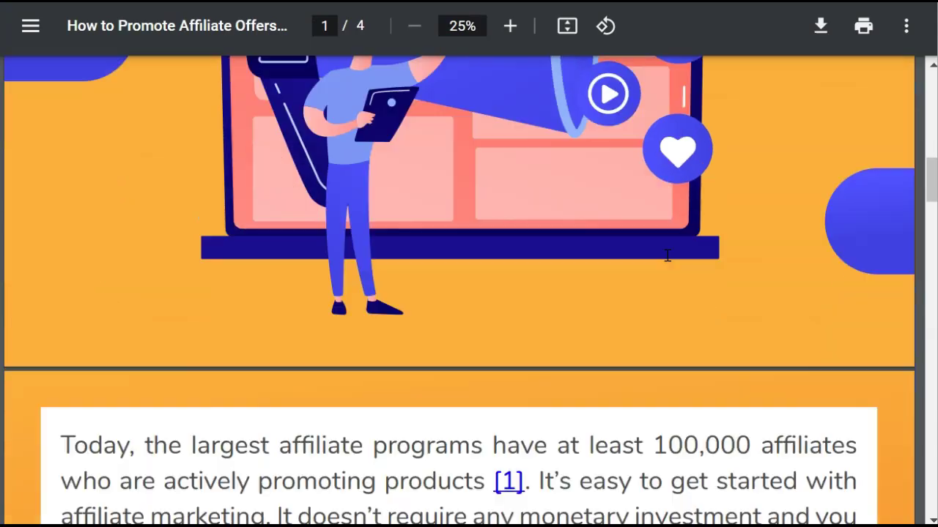
pyautogui.scroll(-15, 667, 255)
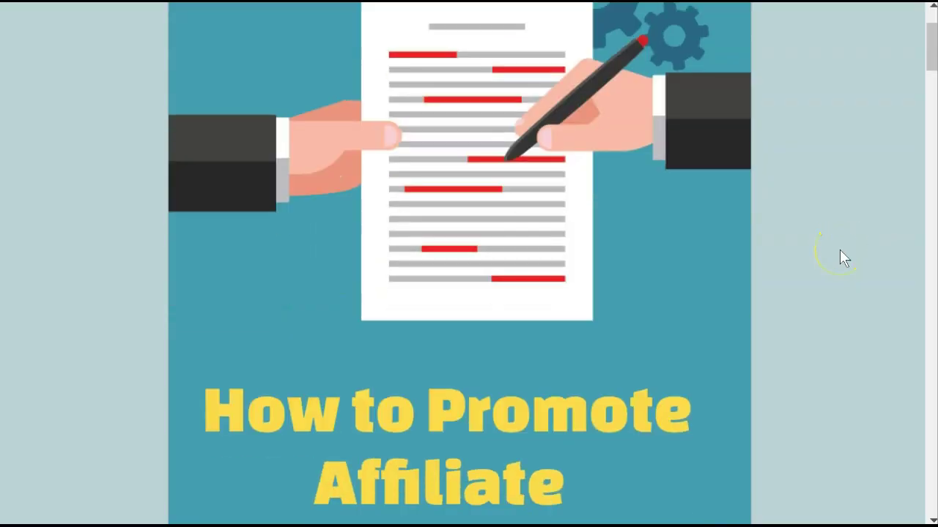
# Step: Scroll through the exported PDF preview and the source Affiliate Marketing Informant article
pyautogui.scroll(-6, 842, 258)
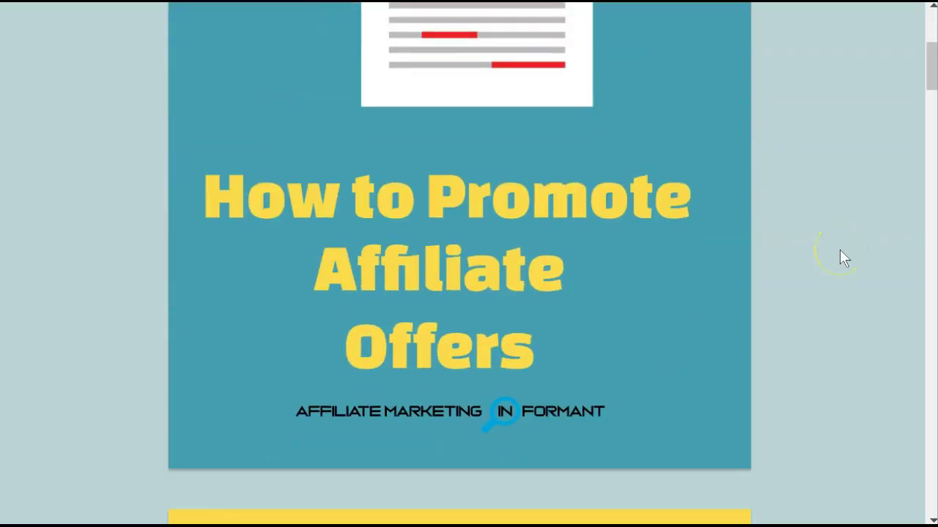
pyautogui.scroll(-6, 823, 205)
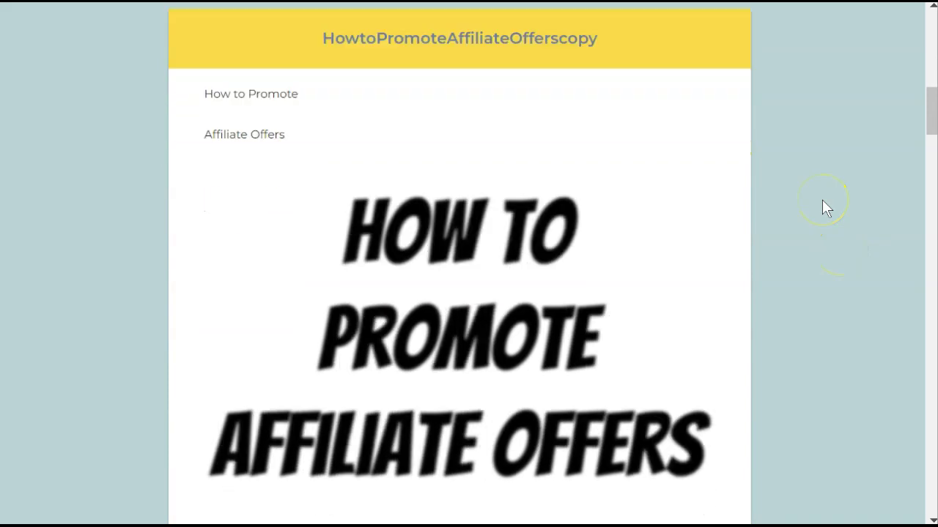
pyautogui.scroll(3, 822, 207)
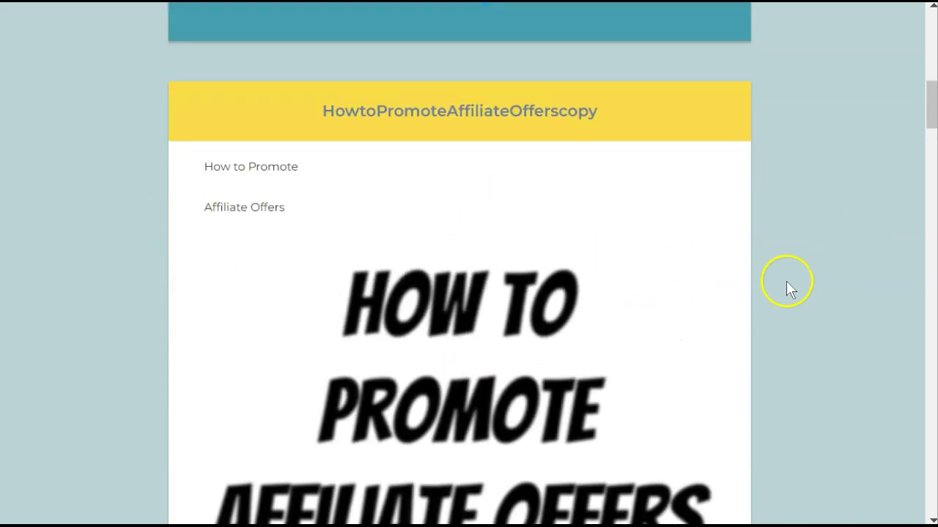
pyautogui.scroll(-10, 797, 280)
pyautogui.scroll(-2, 799, 288)
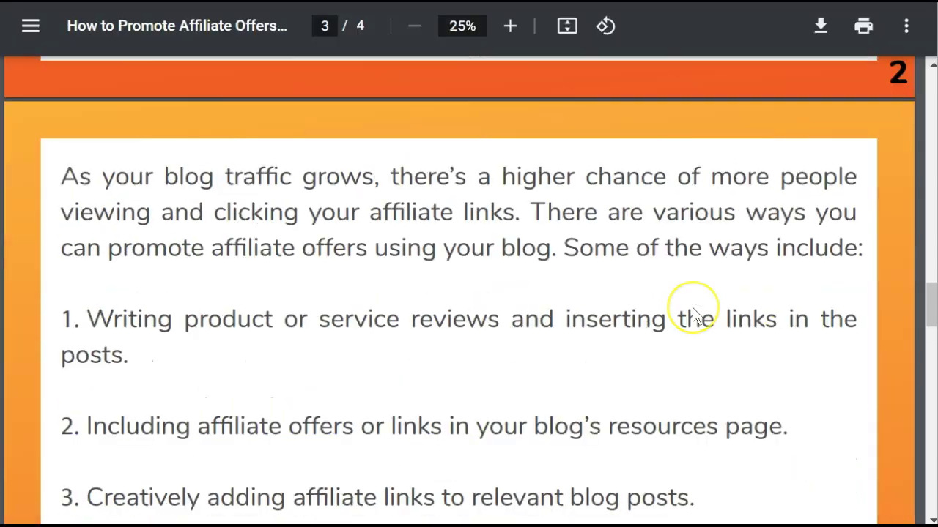
pyautogui.scroll(15, 694, 316)
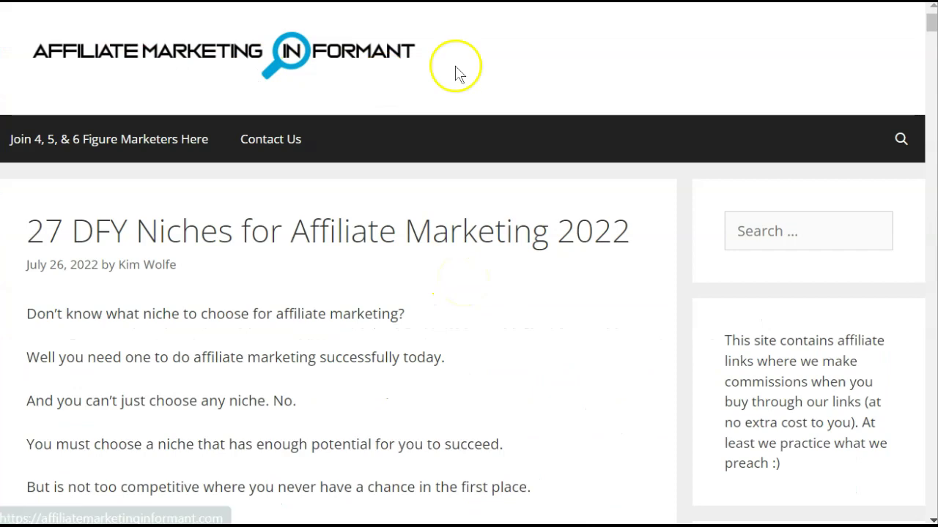
pyautogui.scroll(-15, 593, 297)
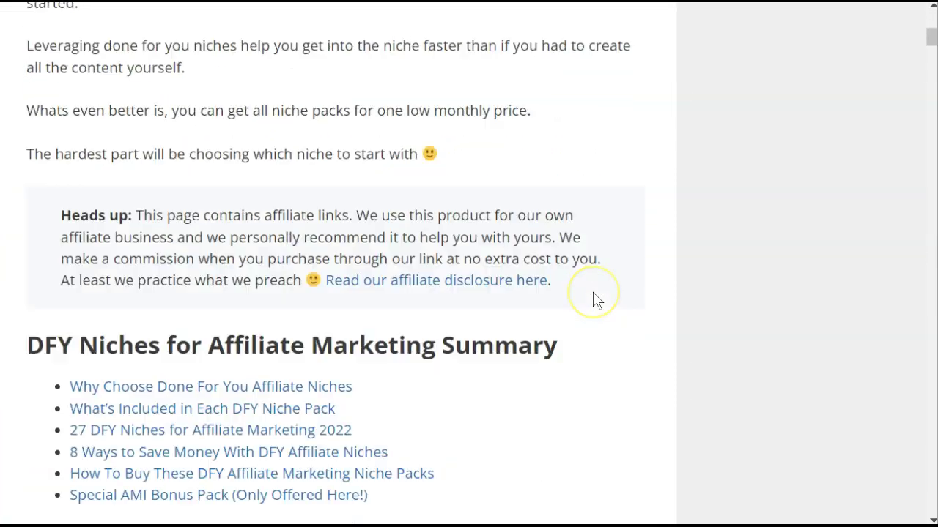
pyautogui.scroll(-10, 594, 297)
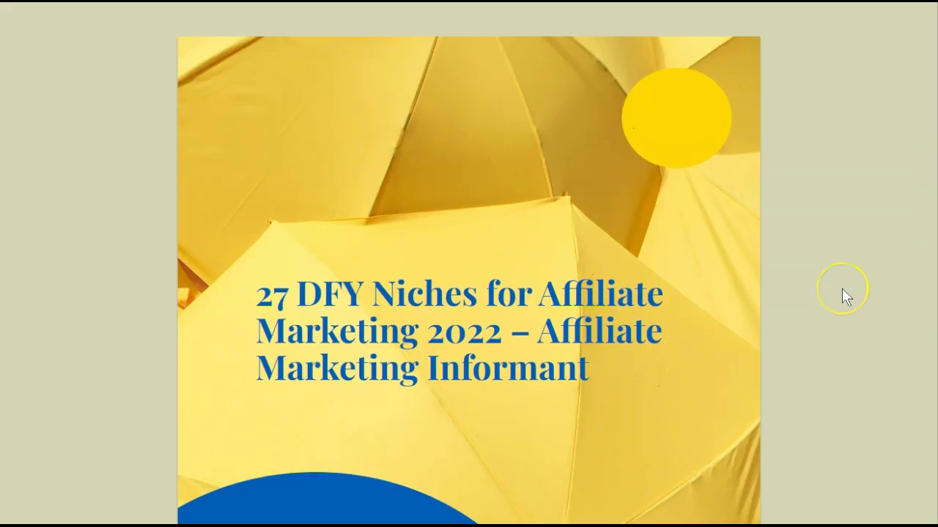
# Step: Page through the 27 DFY Niches flipbook's Table Of Contents and first text page
pyautogui.scroll(-3, 842, 291)
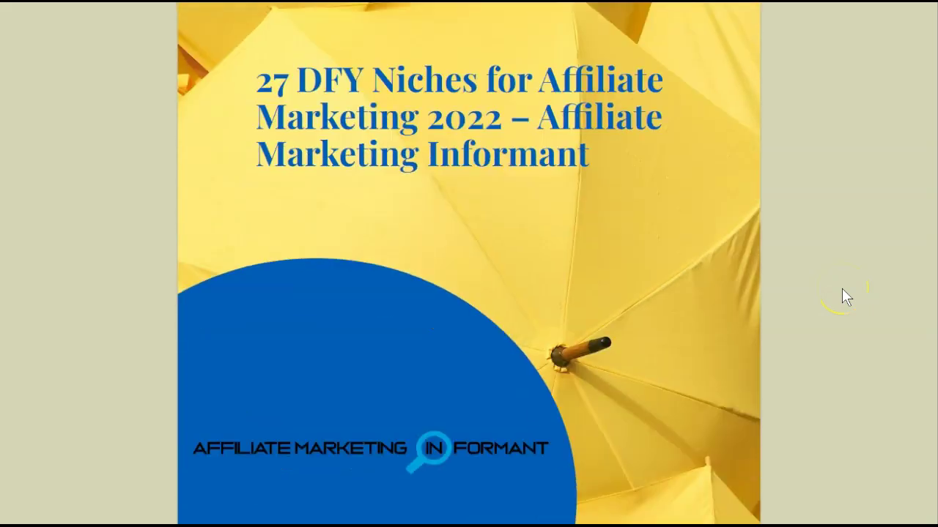
pyautogui.scroll(-2, 841, 291)
pyautogui.scroll(-6, 842, 290)
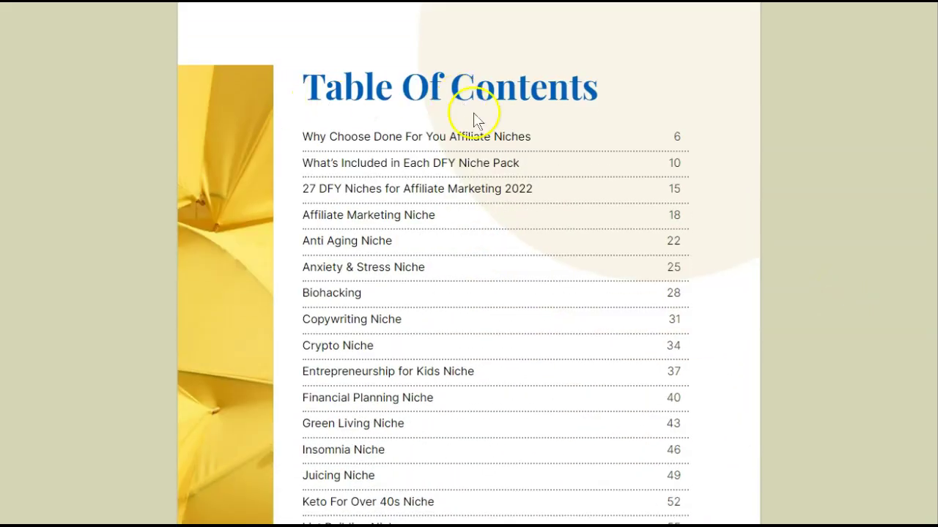
pyautogui.scroll(-2, 718, 333)
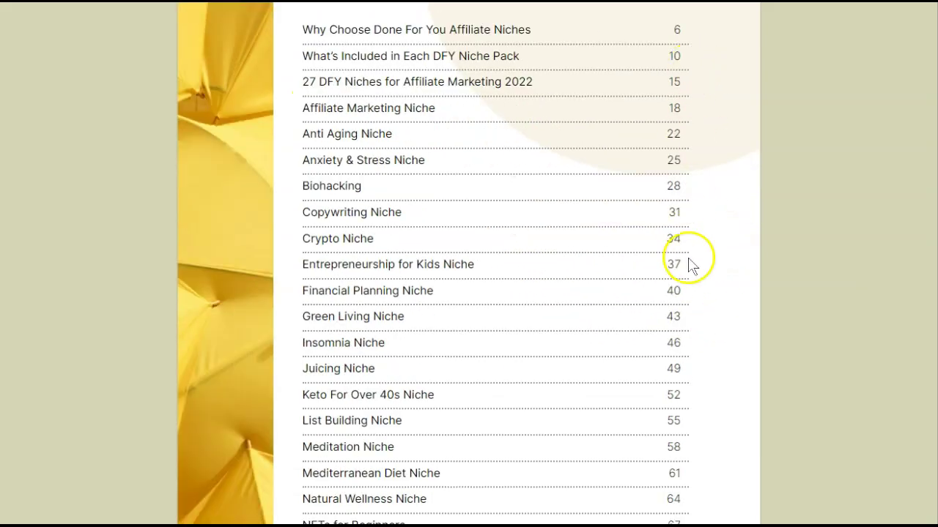
pyautogui.scroll(-10, 779, 314)
pyautogui.scroll(-6, 815, 303)
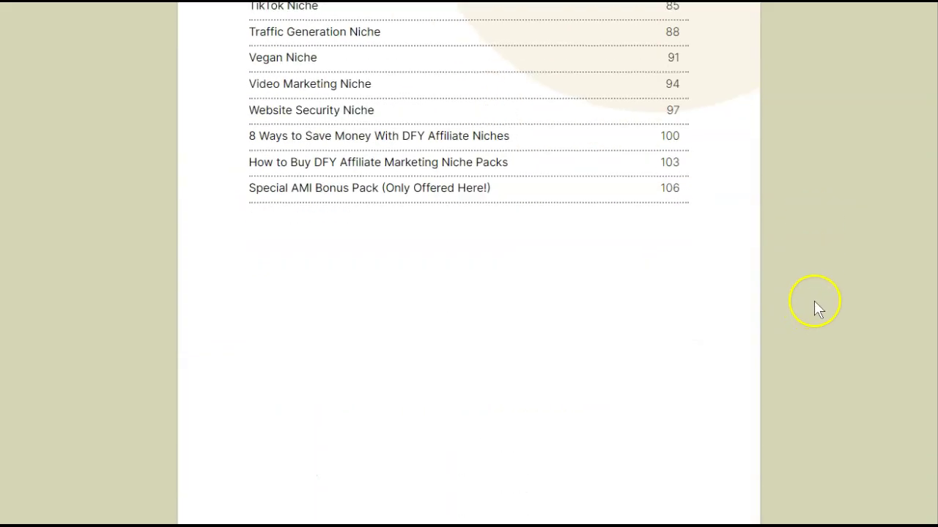
pyautogui.scroll(-2, 814, 301)
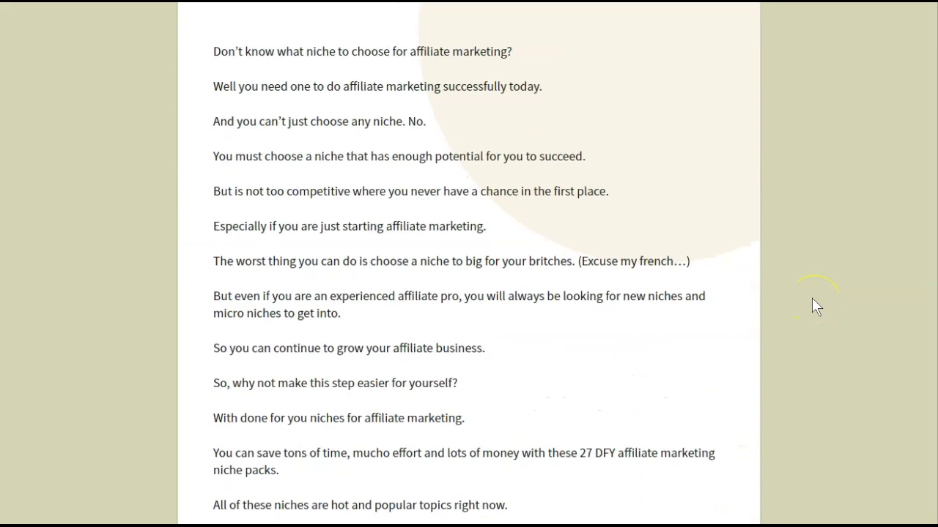
pyautogui.scroll(-15, 804, 297)
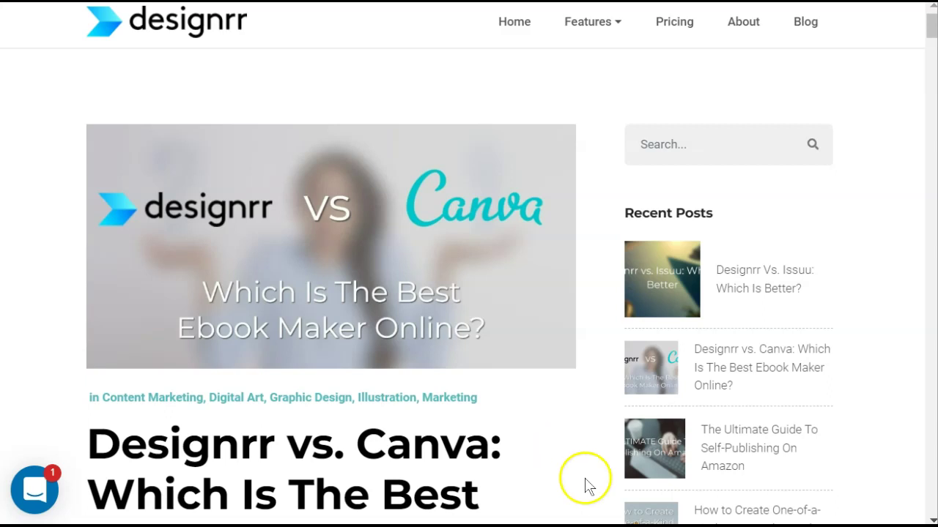
# Step: Read the Designrr vs. Canva post past the Canva sections to Designrr's Pros and Cons
pyautogui.scroll(-16, 564, 452)
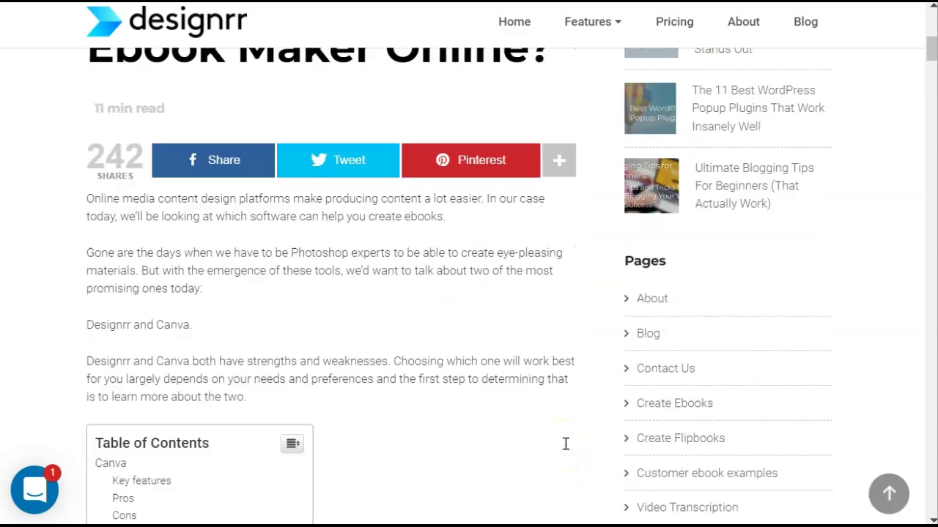
pyautogui.scroll(-20, 564, 452)
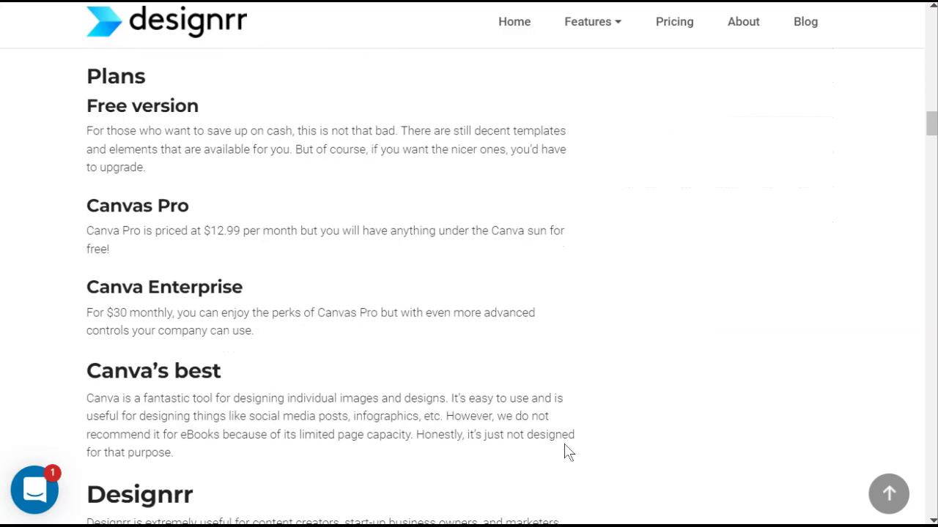
pyautogui.scroll(2, 565, 448)
pyautogui.scroll(-6, 565, 449)
pyautogui.scroll(-3, 569, 450)
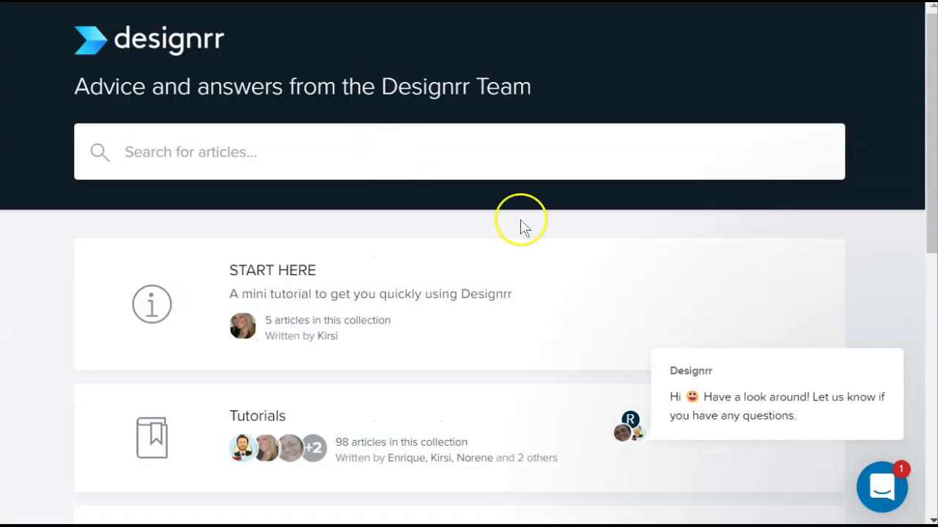
# Step: Browse the START HERE, Tutorials, Videos, F.A.Q. and Headlinr Tutorials collections, then return to the review
pyautogui.scroll(-5, 521, 220)
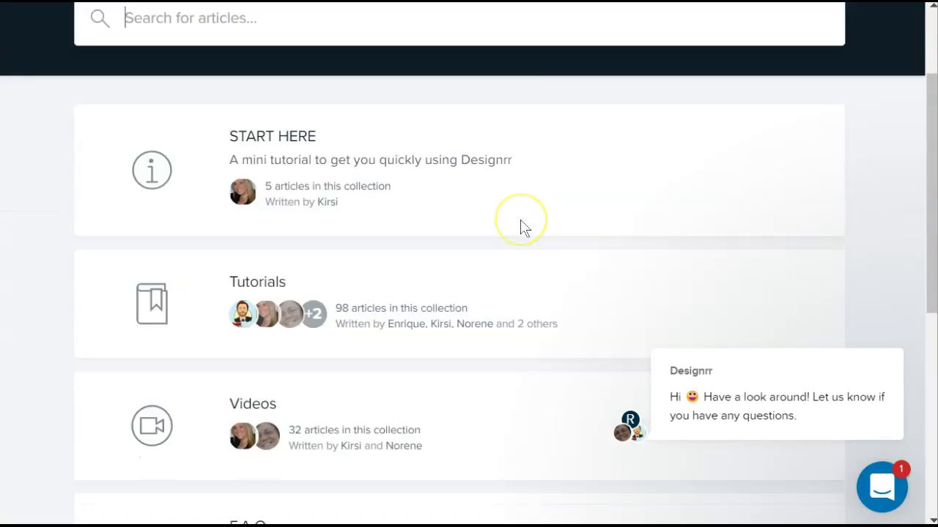
pyautogui.scroll(-2, 520, 226)
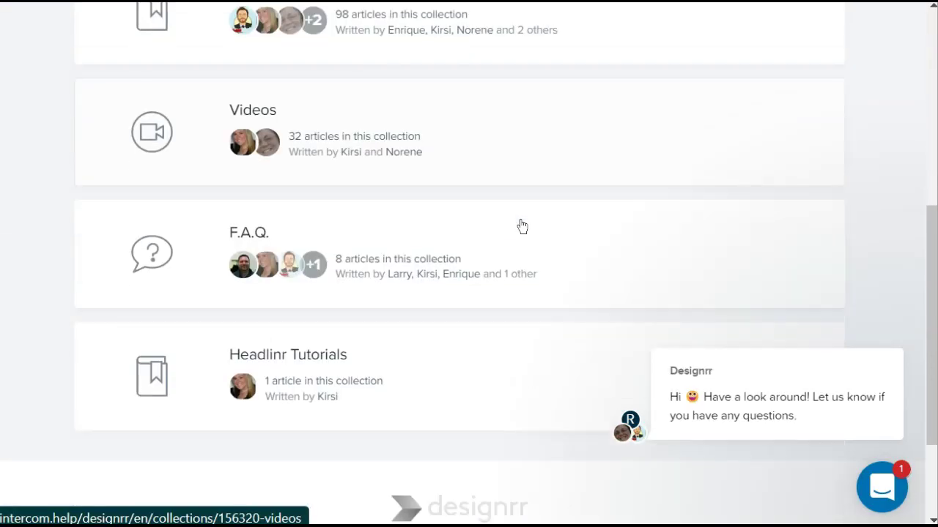
pyautogui.scroll(-3, 520, 377)
pyautogui.scroll(10, 520, 379)
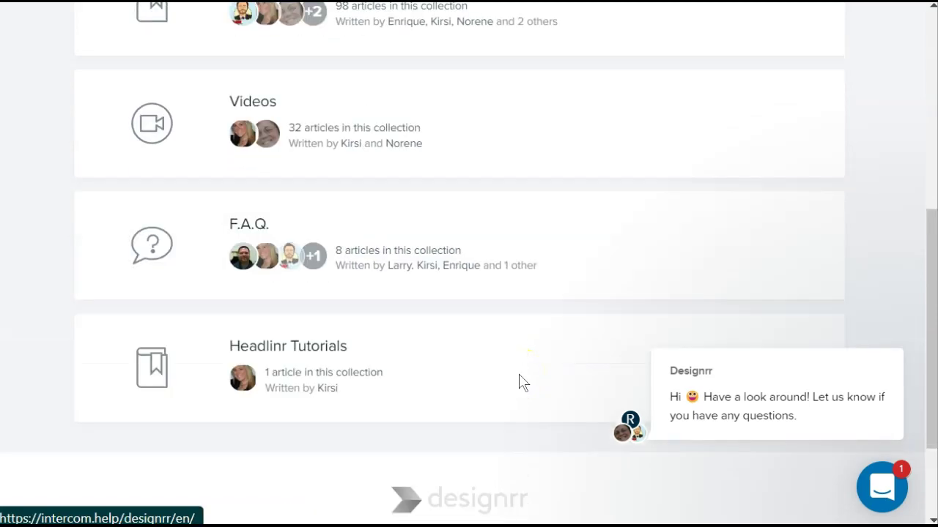
pyautogui.click(648, 242)
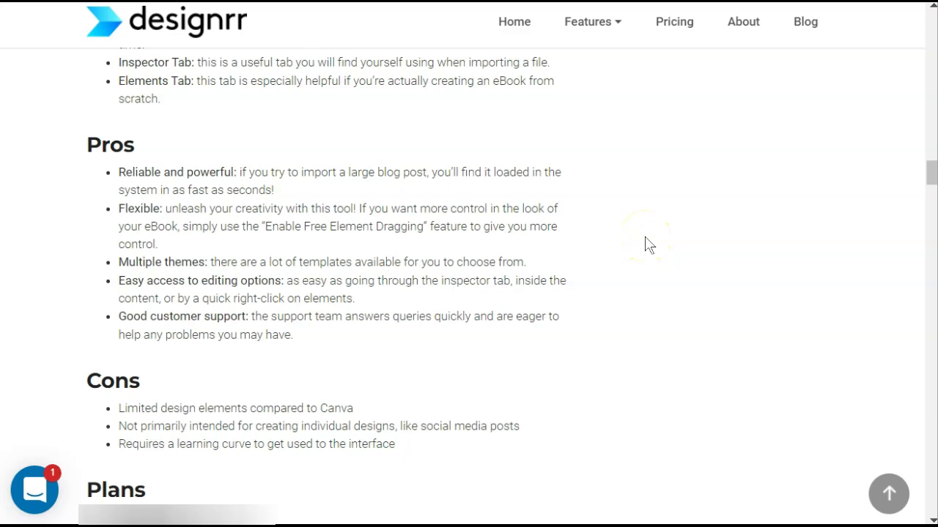
# Step: Compare the Standard $29, Pro $39, Premium $49 and Business $99 plans' feature lists
pyautogui.click(721, 272)
pyautogui.scroll(-7, 721, 271)
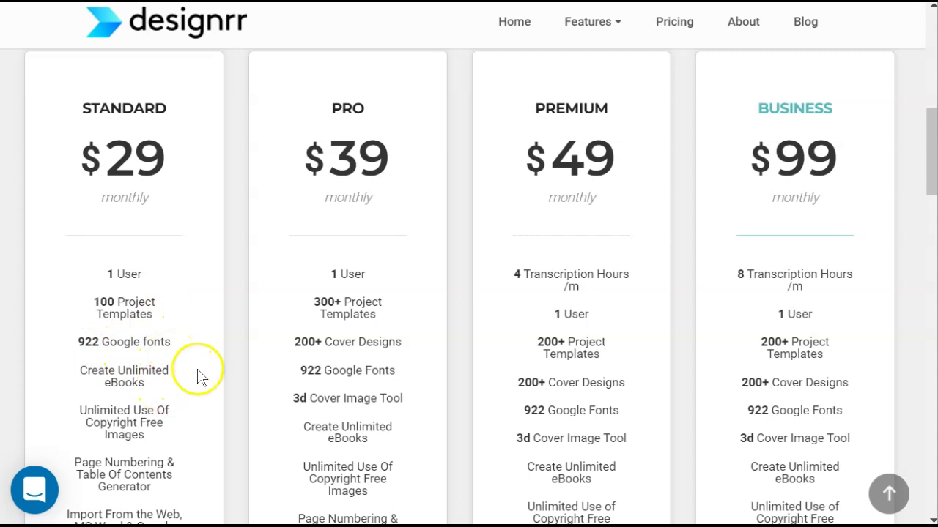
pyautogui.scroll(-3, 191, 359)
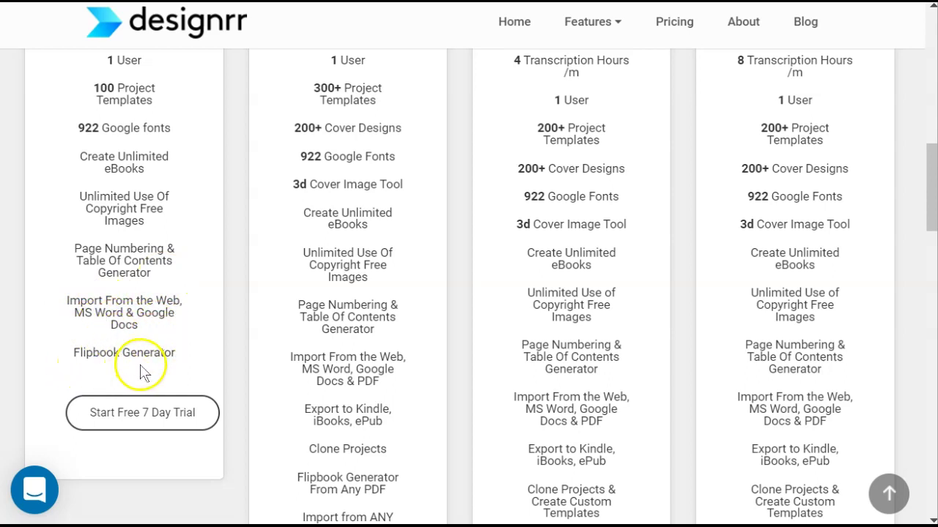
pyautogui.scroll(3, 141, 371)
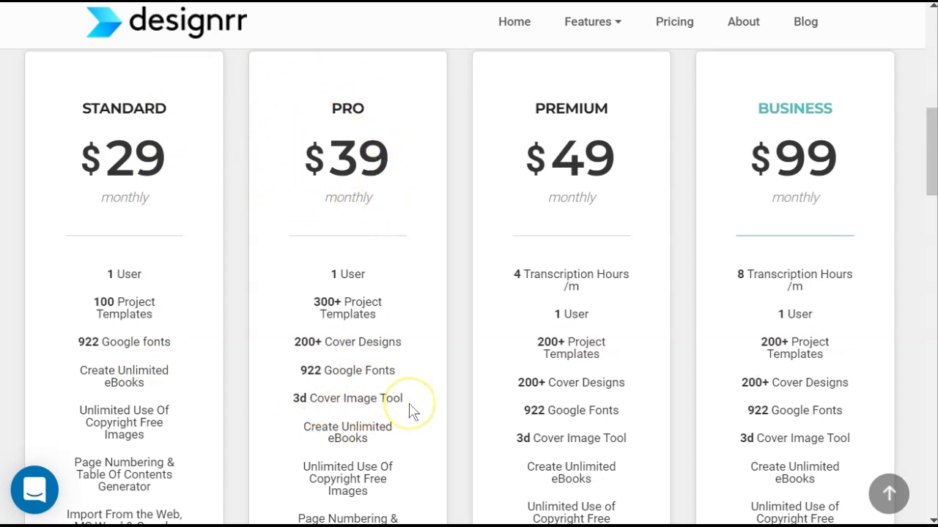
pyautogui.scroll(-4, 410, 410)
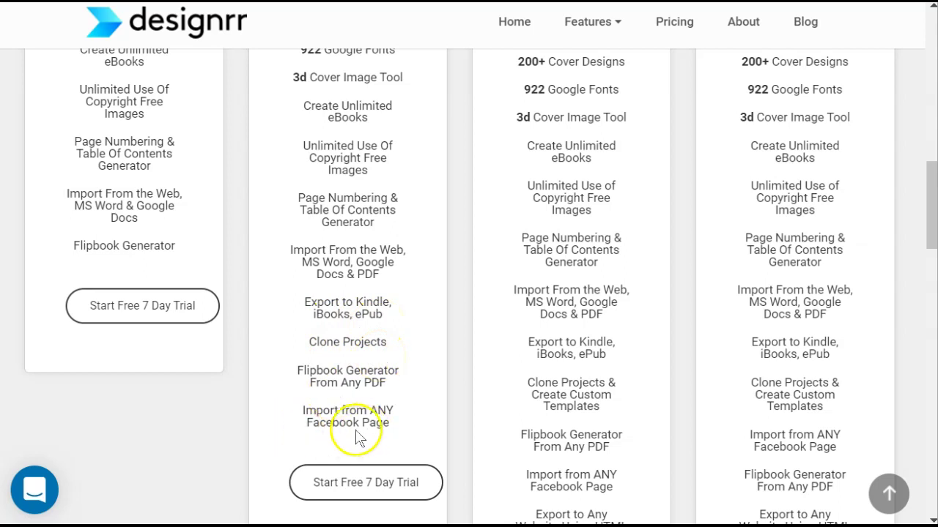
pyautogui.scroll(4, 373, 430)
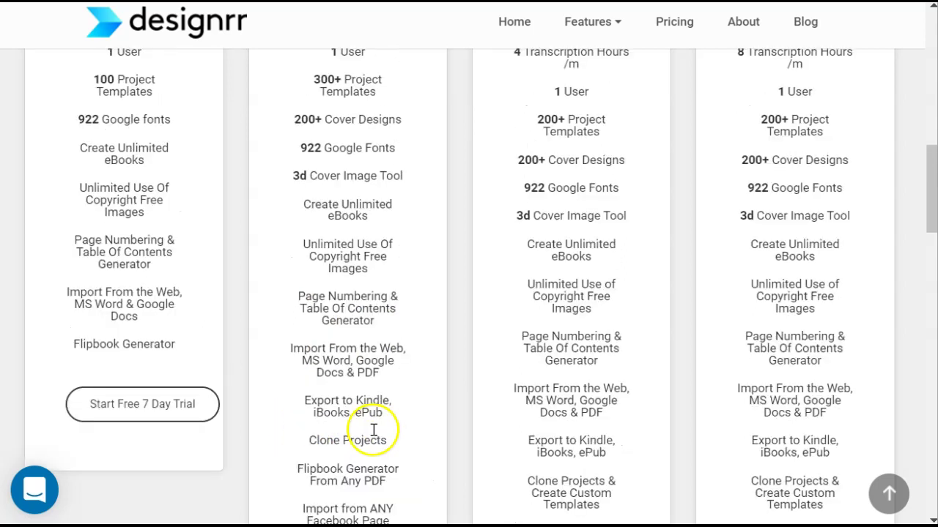
# Step: Highlight Premium's 4 Transcription Hours /m line, then clear the highlight
pyautogui.click(516, 273)
pyautogui.moveTo(515, 273); pyautogui.dragTo(630, 290)
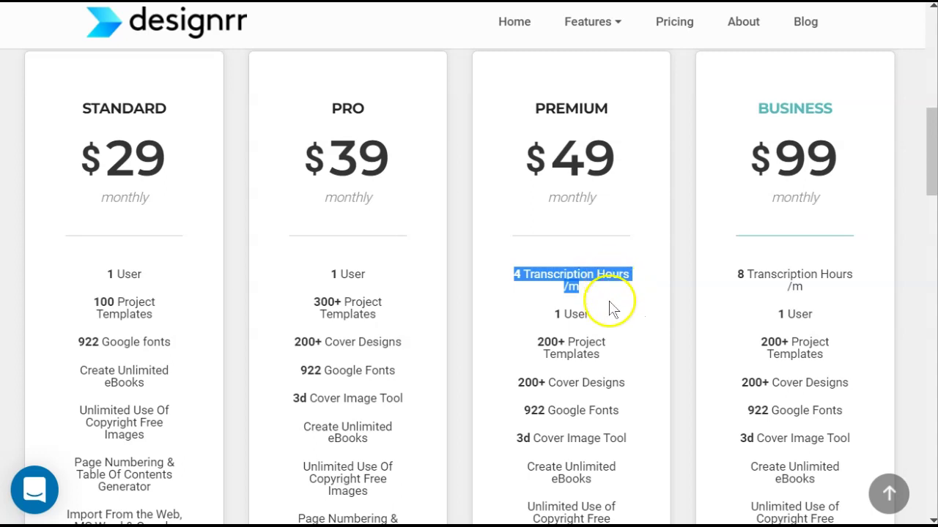
pyautogui.click(864, 114)
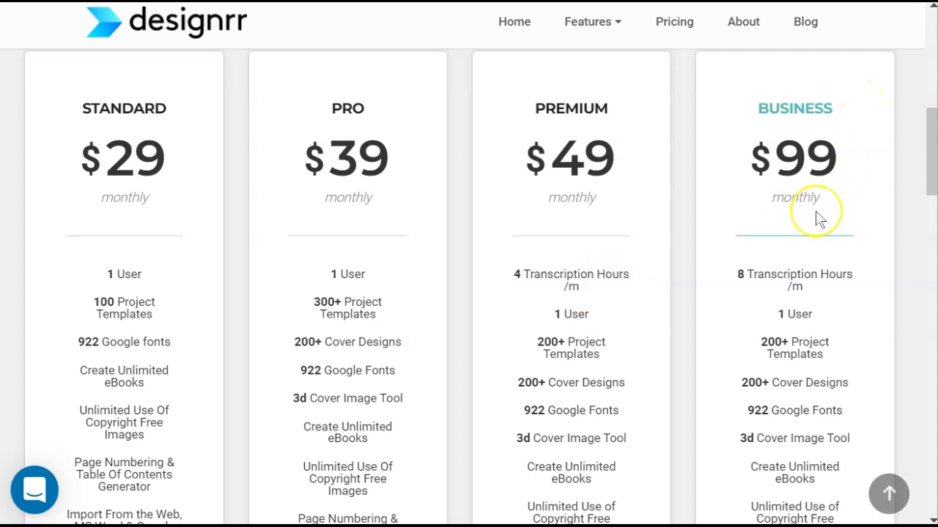